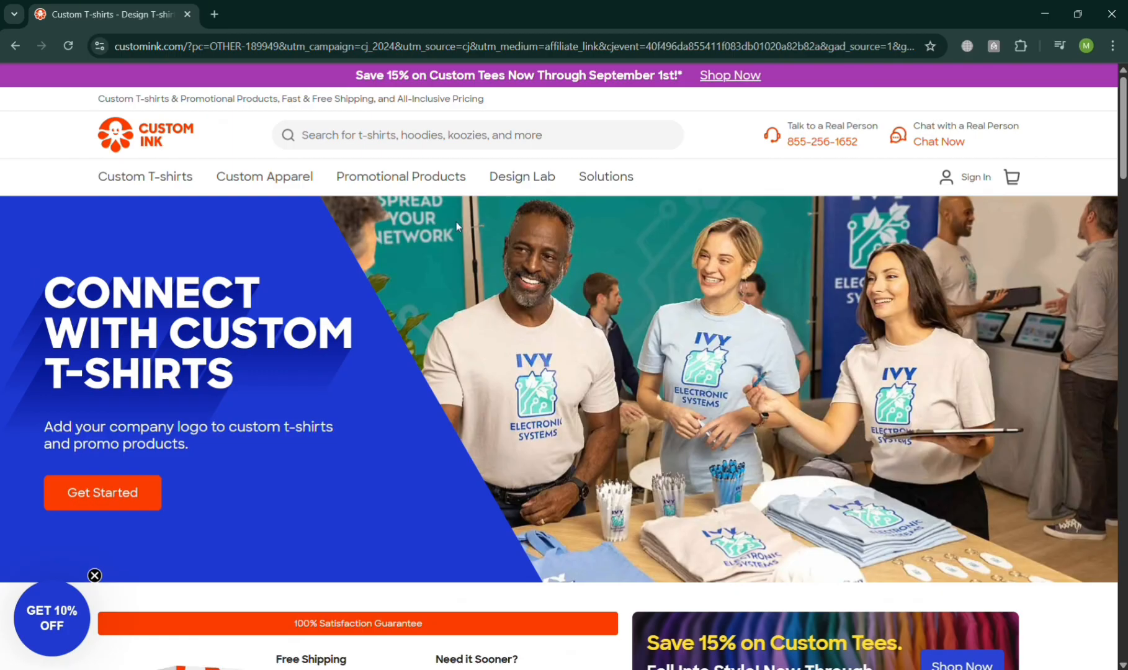
Scroll through the homepage to review the promotions, product categories and footer content.
scroll(485, 326, down, 2)
scroll(486, 321, up, 2)
scroll(781, 423, down, 6)
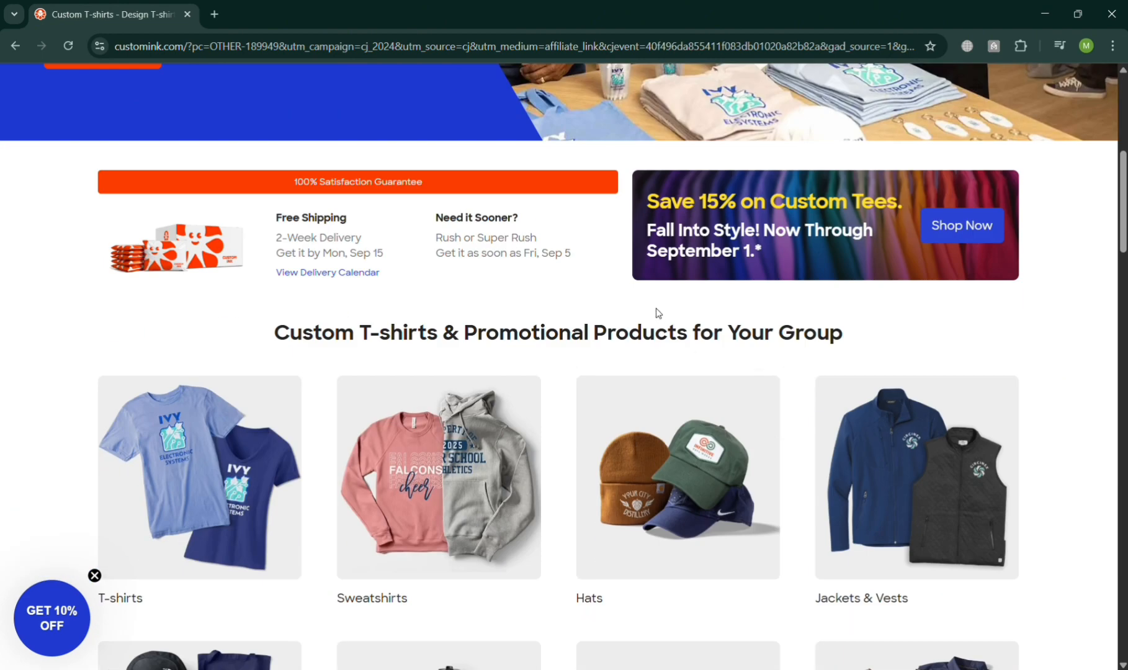
scroll(657, 313, down, 1)
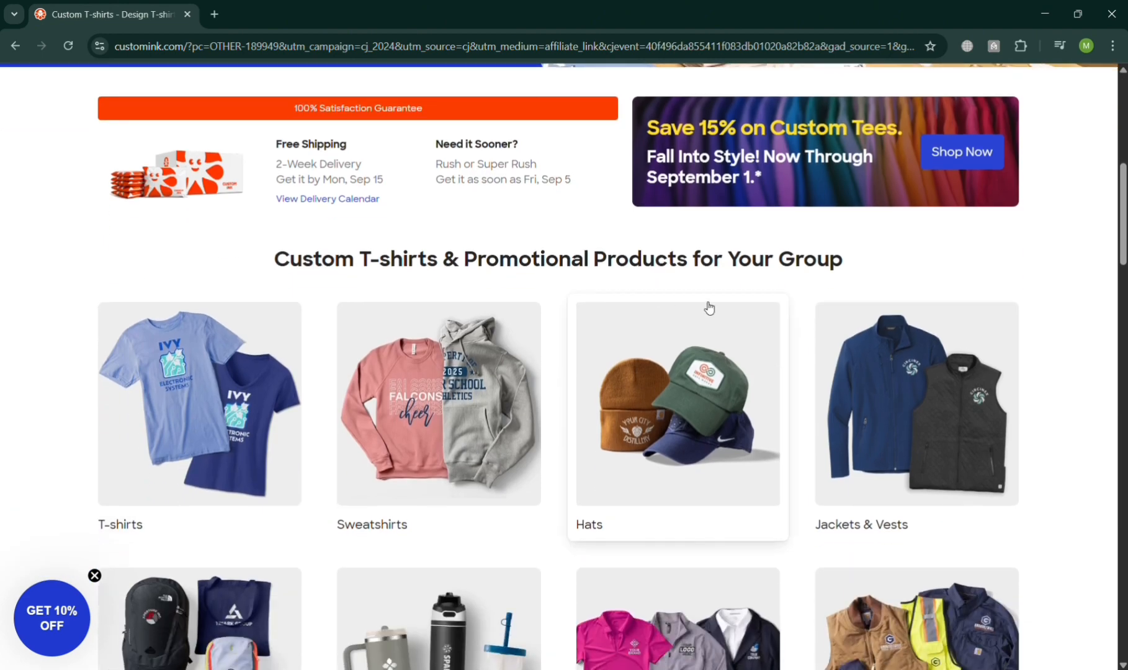
scroll(708, 311, down, 3)
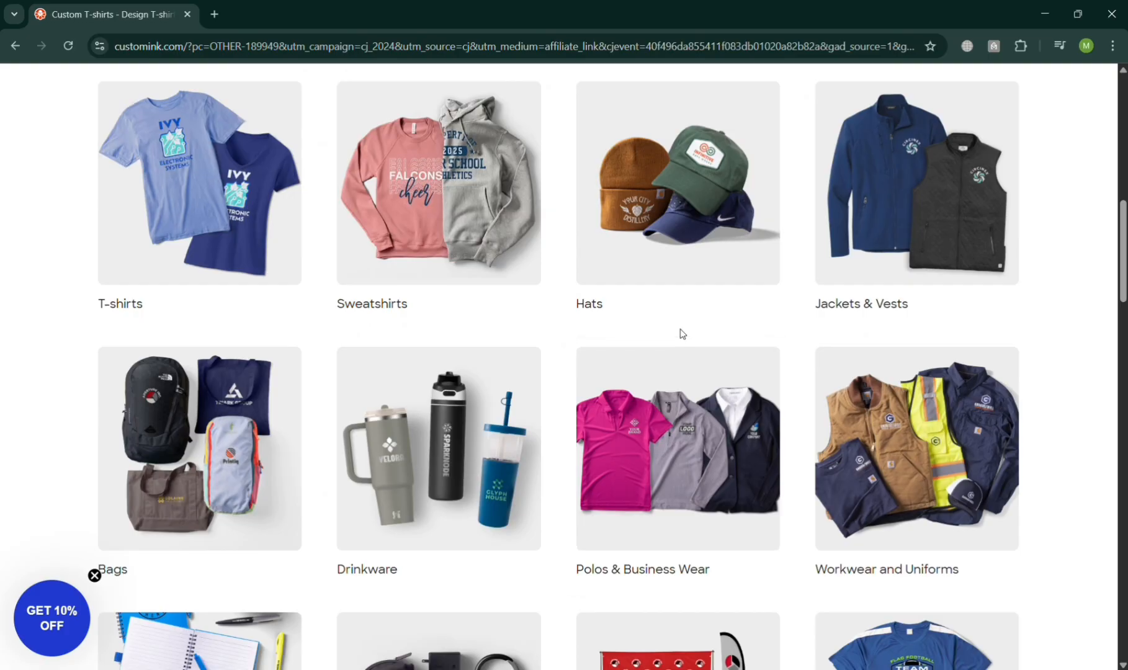
scroll(682, 333, down, 18)
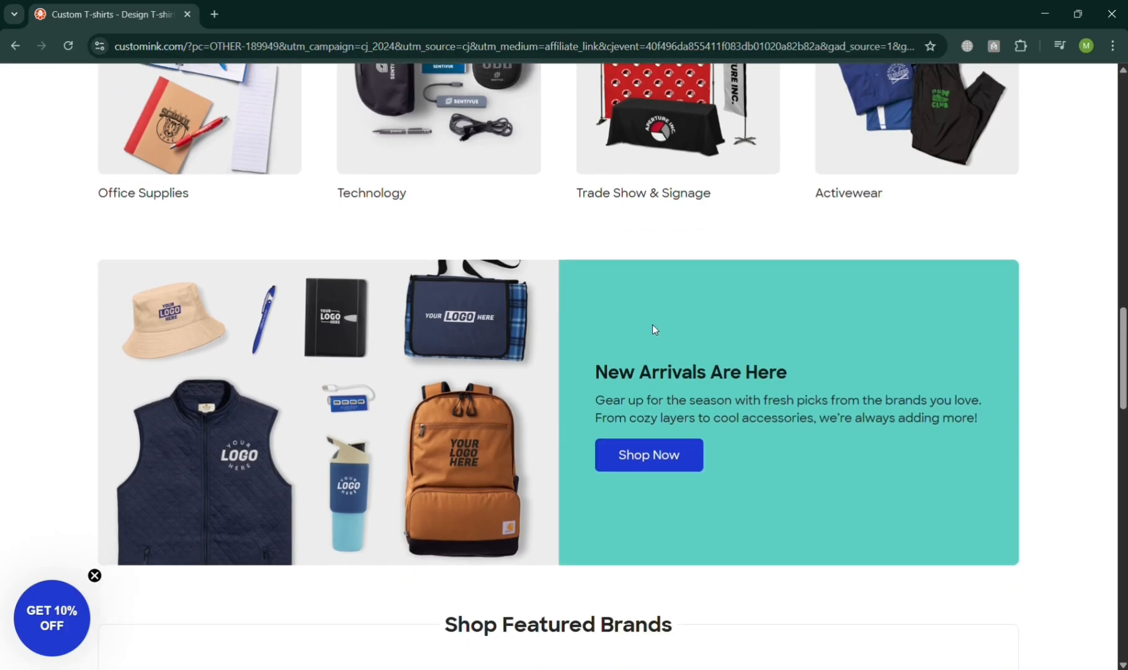
scroll(652, 333, down, 12)
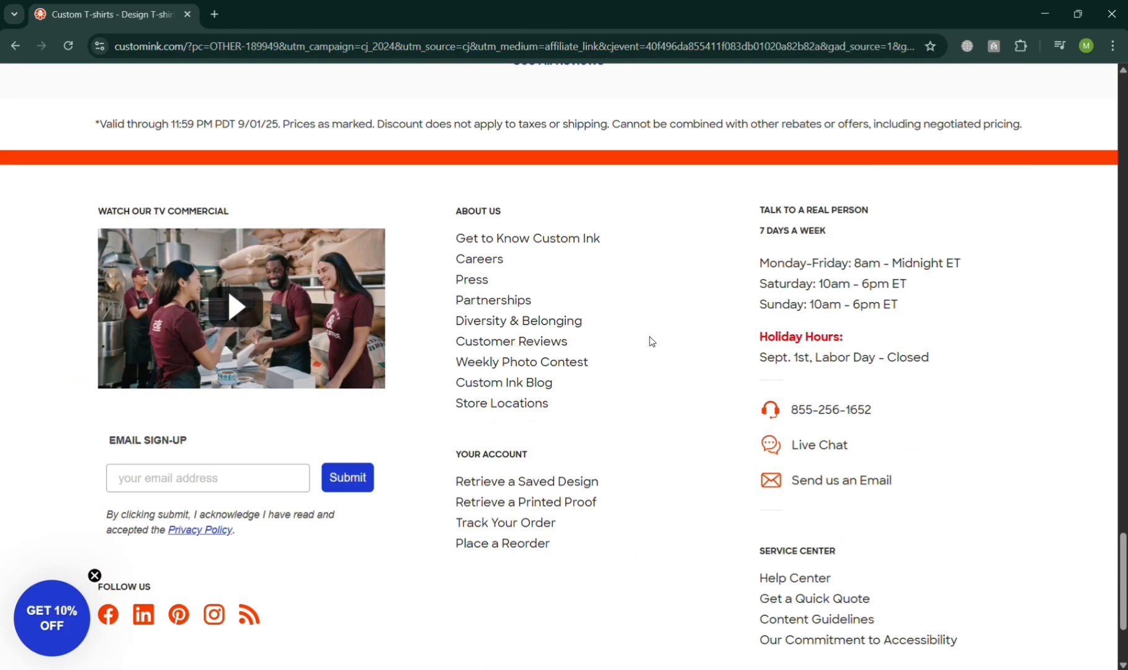
scroll(650, 341, down, 1)
scroll(650, 339, up, 20)
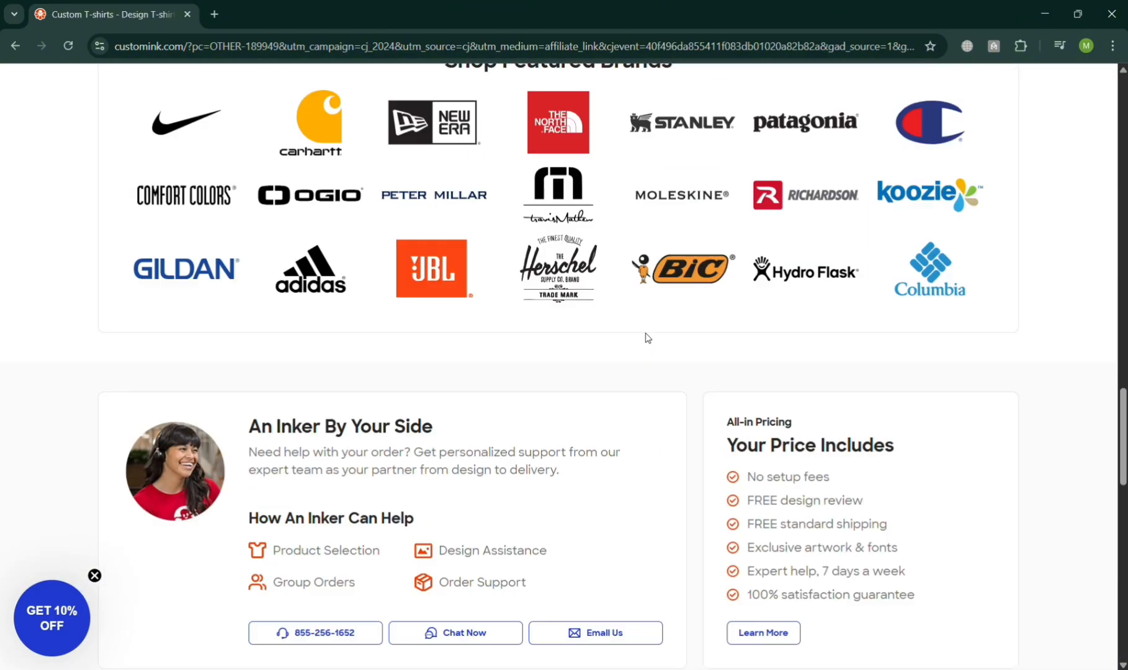
scroll(650, 337, up, 15)
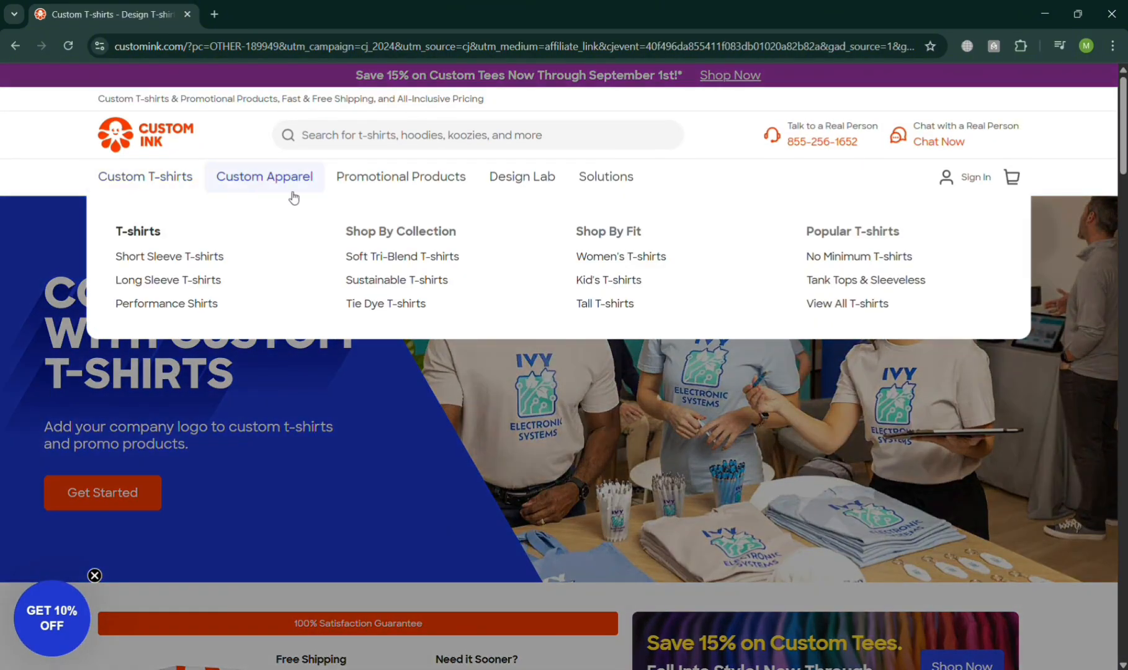
Dismiss the discount popup and open the full product catalog with Get Started.
mouse_move(297, 196)
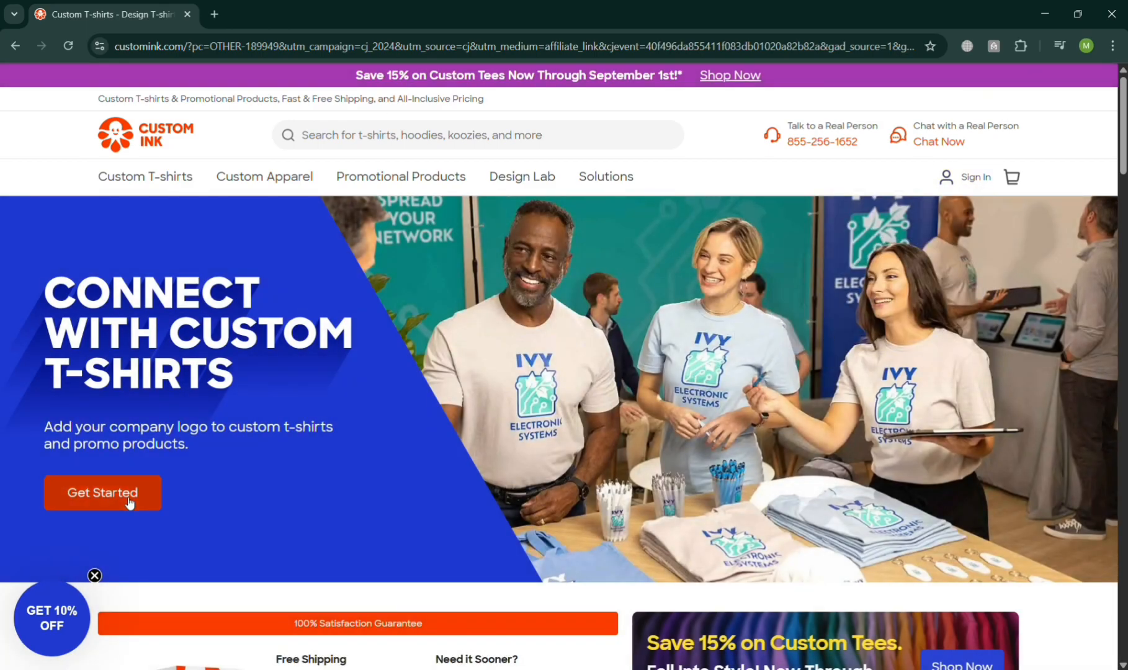
click(94, 576)
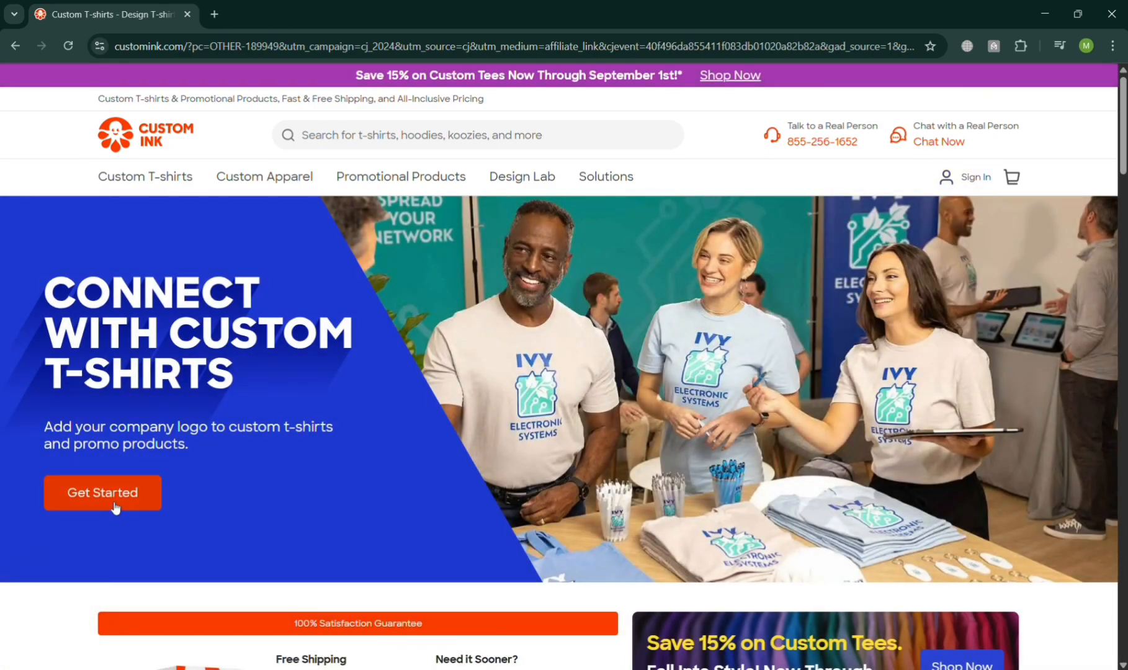
click(115, 505)
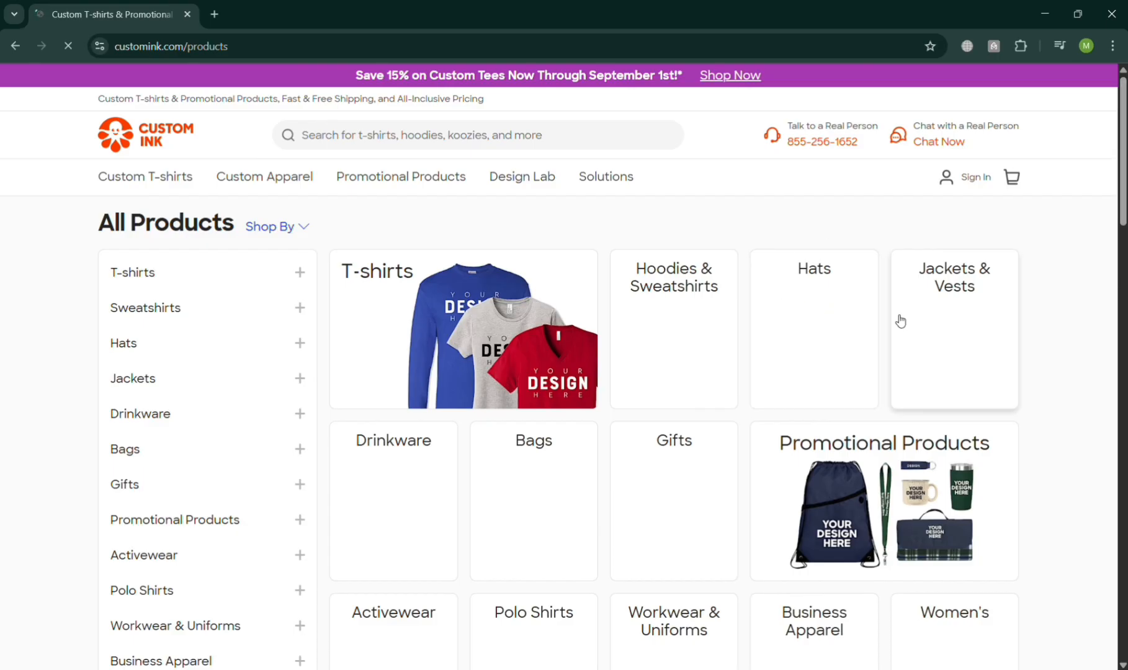
Open the T-shirts category from the All Products catalog.
scroll(546, 360, down, 3)
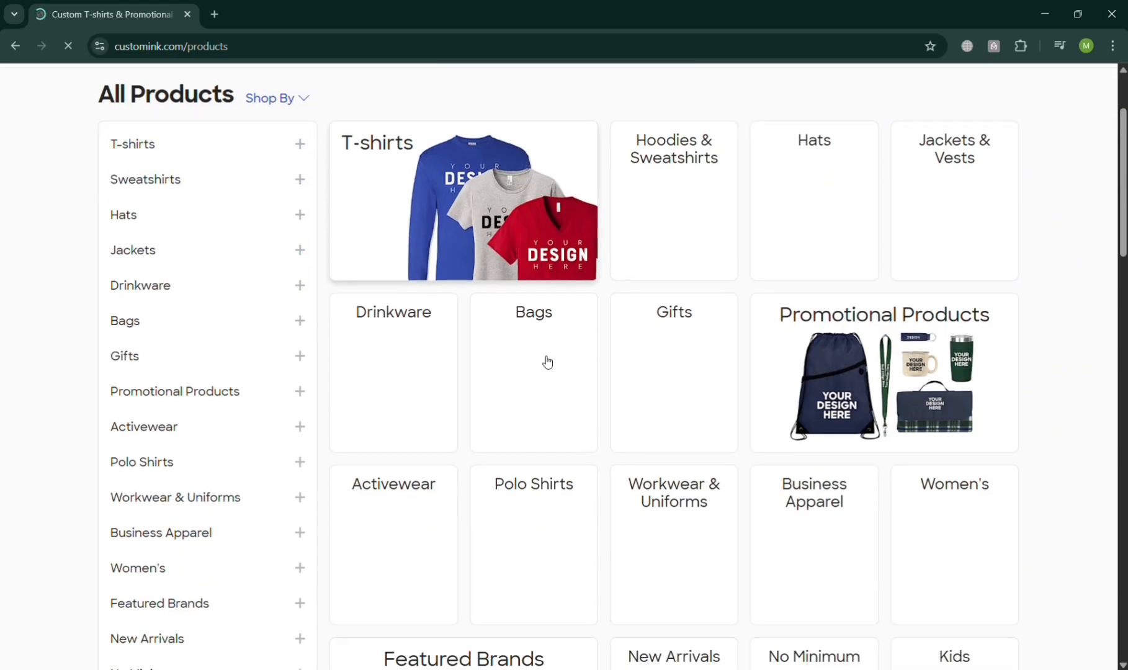
scroll(509, 436, up, 3)
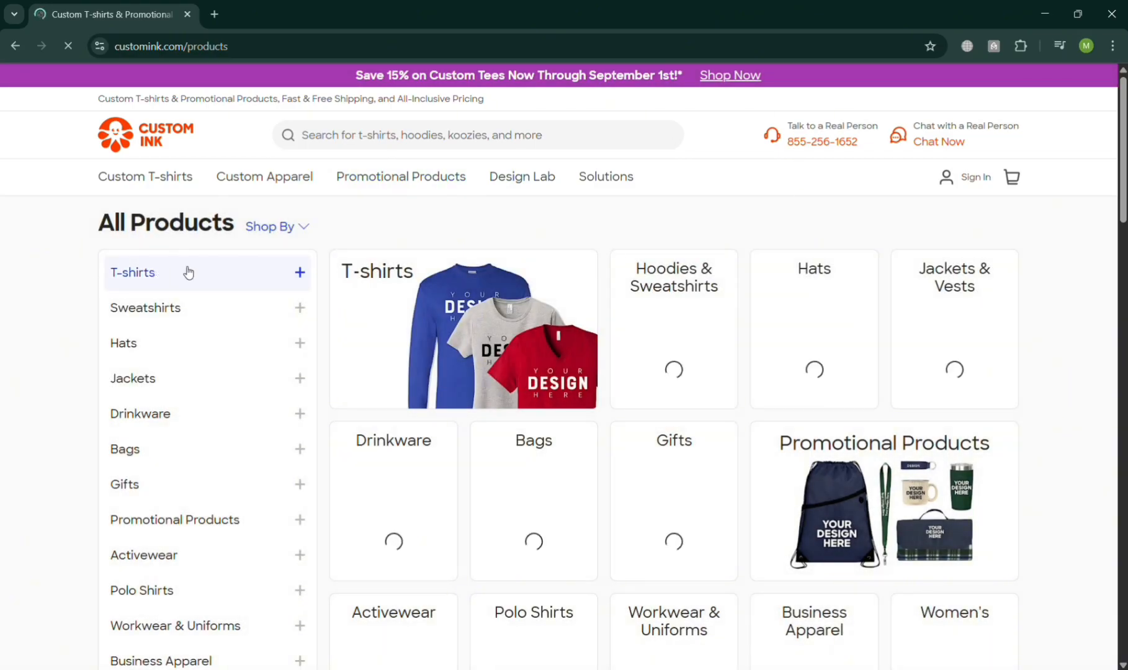
click(550, 357)
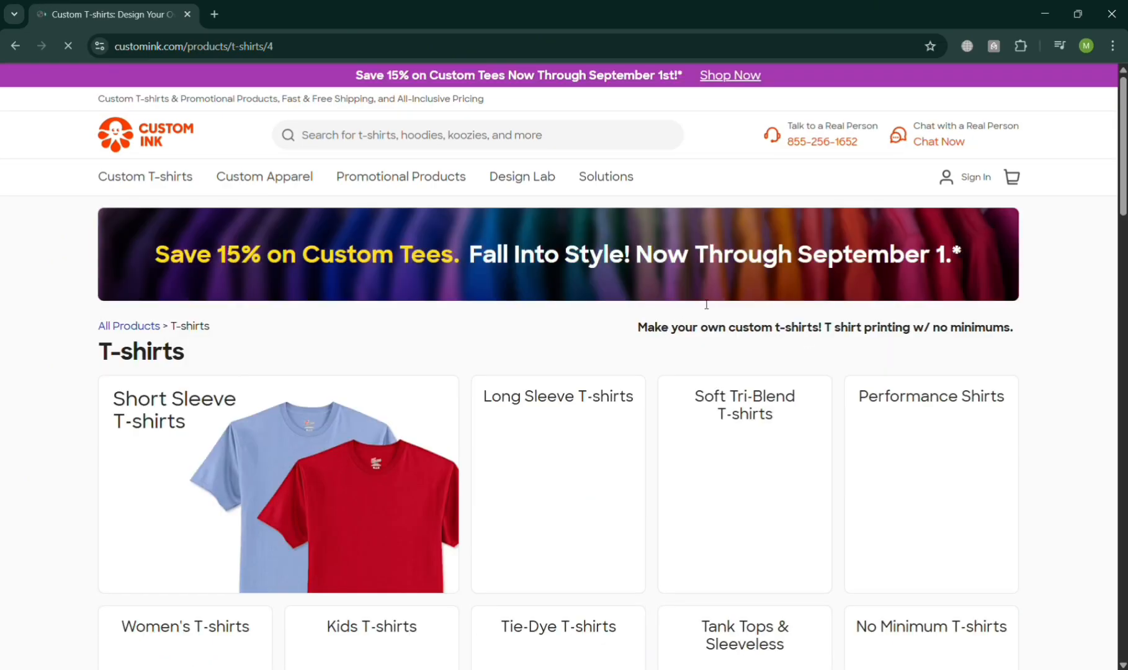
Create an account from the Sign In menu by continuing with Google.
mouse_move(964, 177)
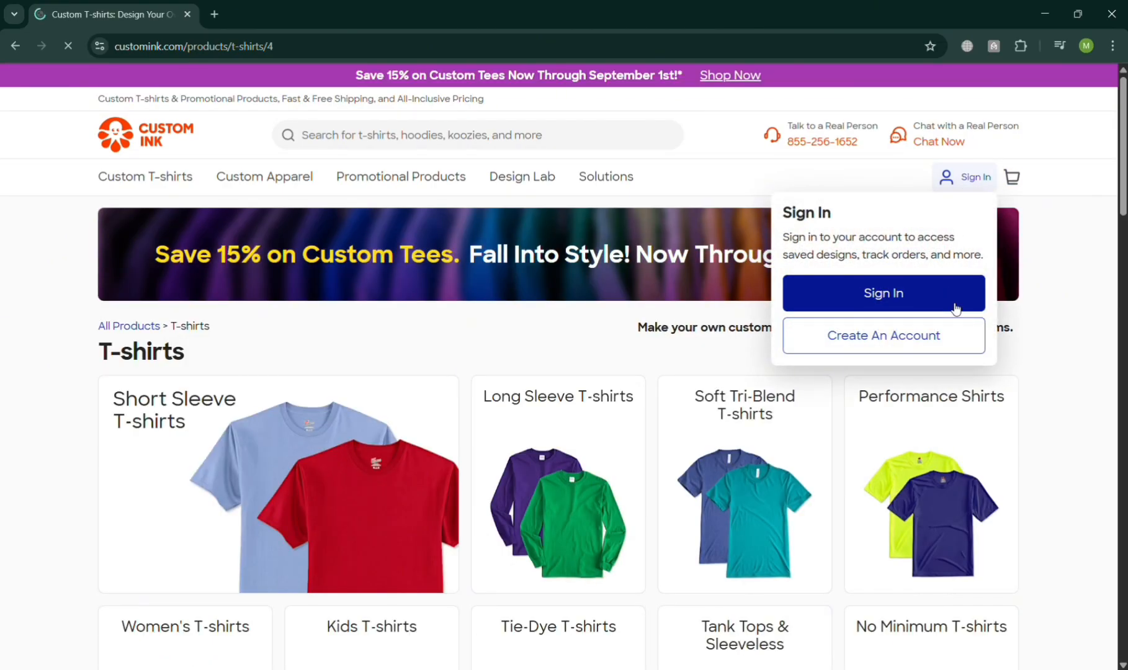
click(936, 337)
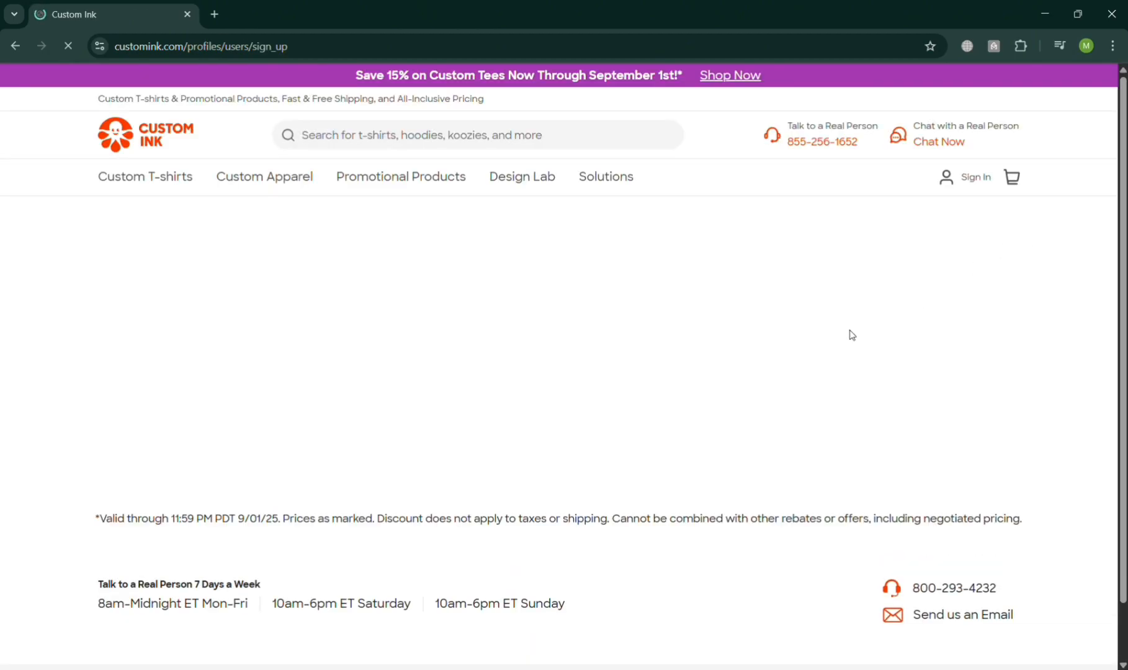
scroll(569, 473, down, 5)
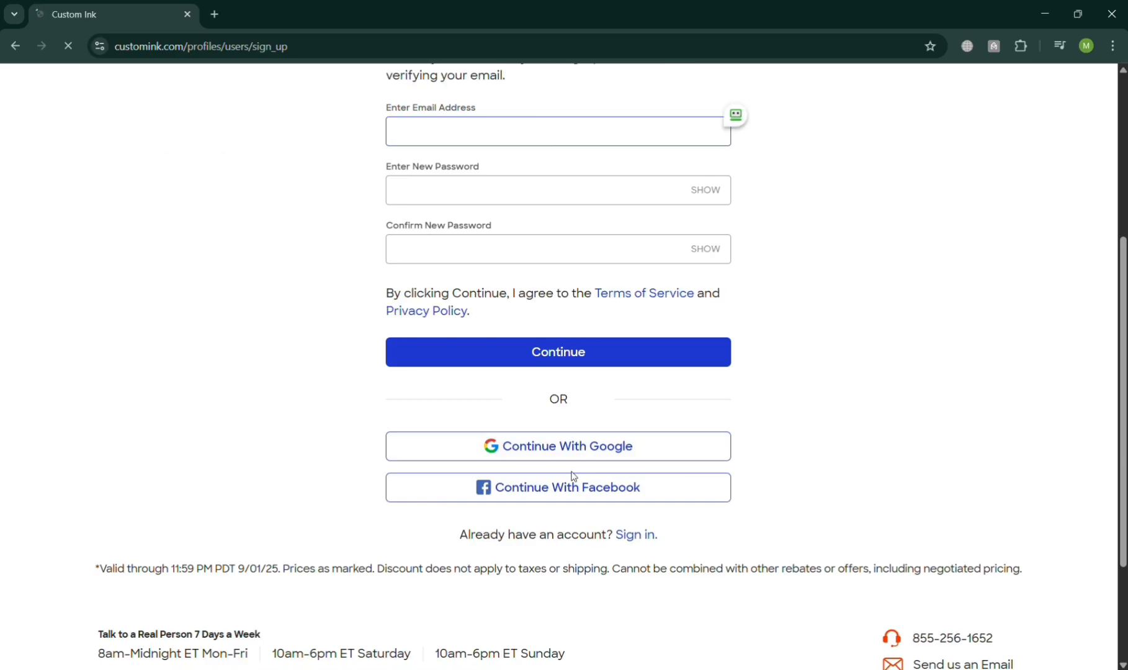
click(593, 448)
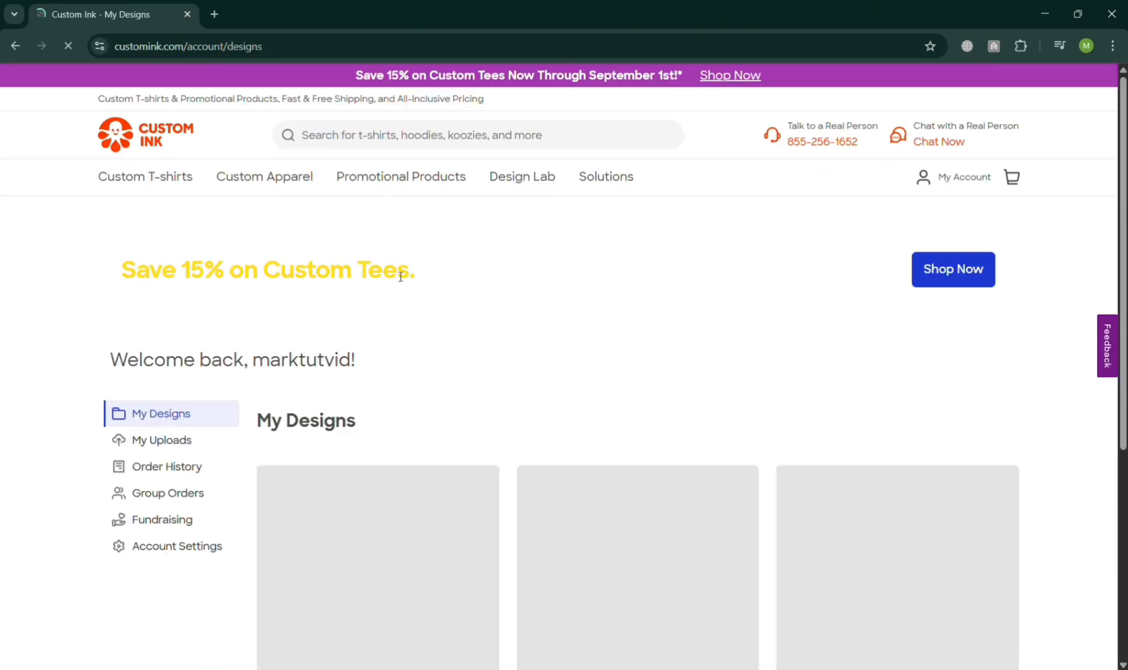
Browse the My Designs account page and the Custom Apparel and Design Lab menus.
scroll(558, 431, down, 3)
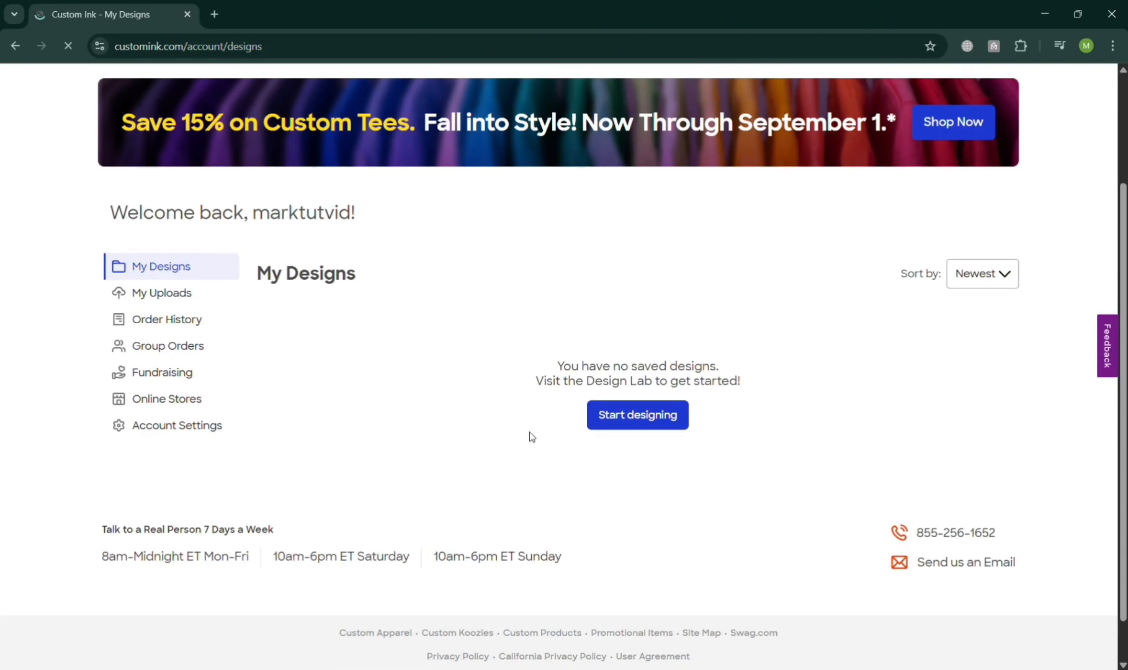
scroll(524, 430, up, 3)
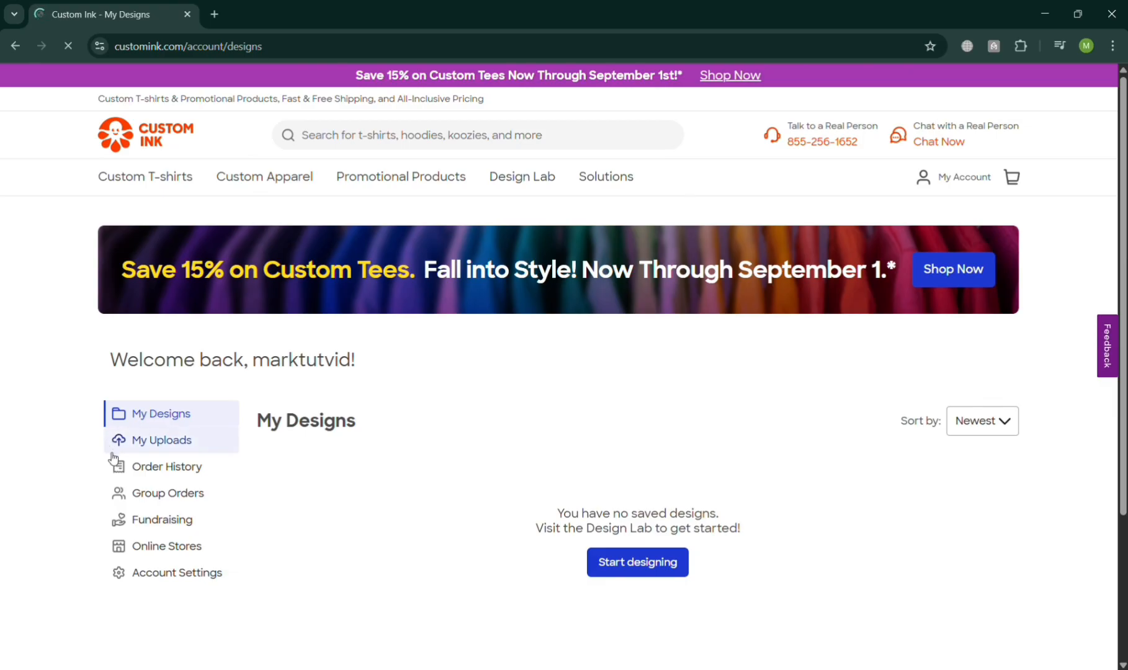
mouse_move(185, 198)
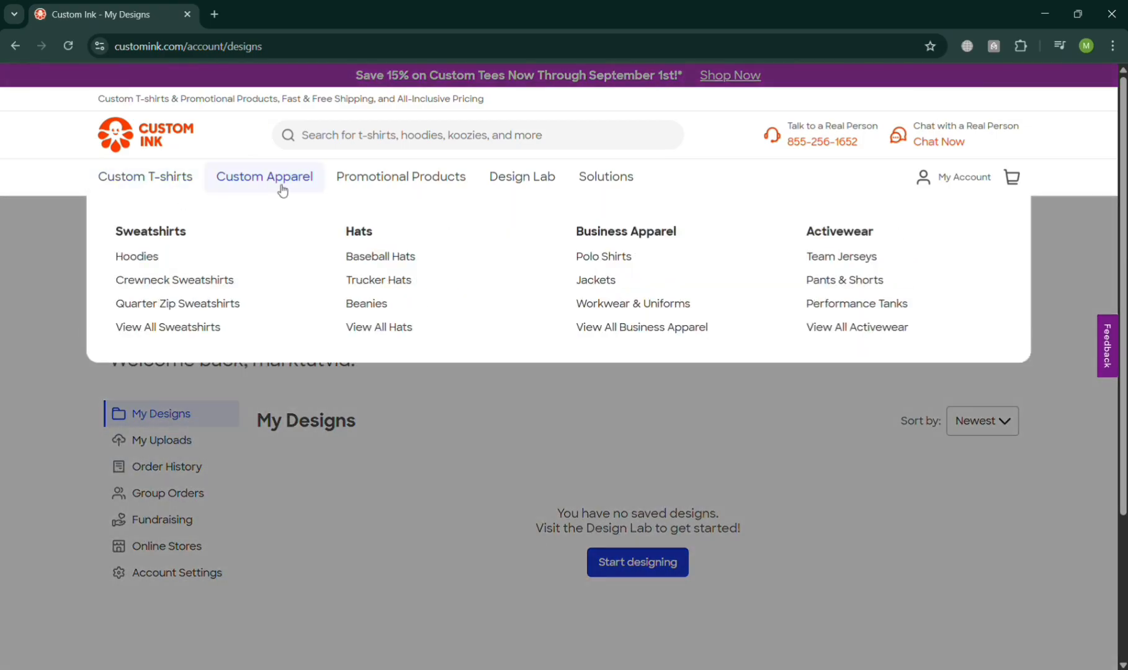
mouse_move(438, 195)
mouse_move(507, 178)
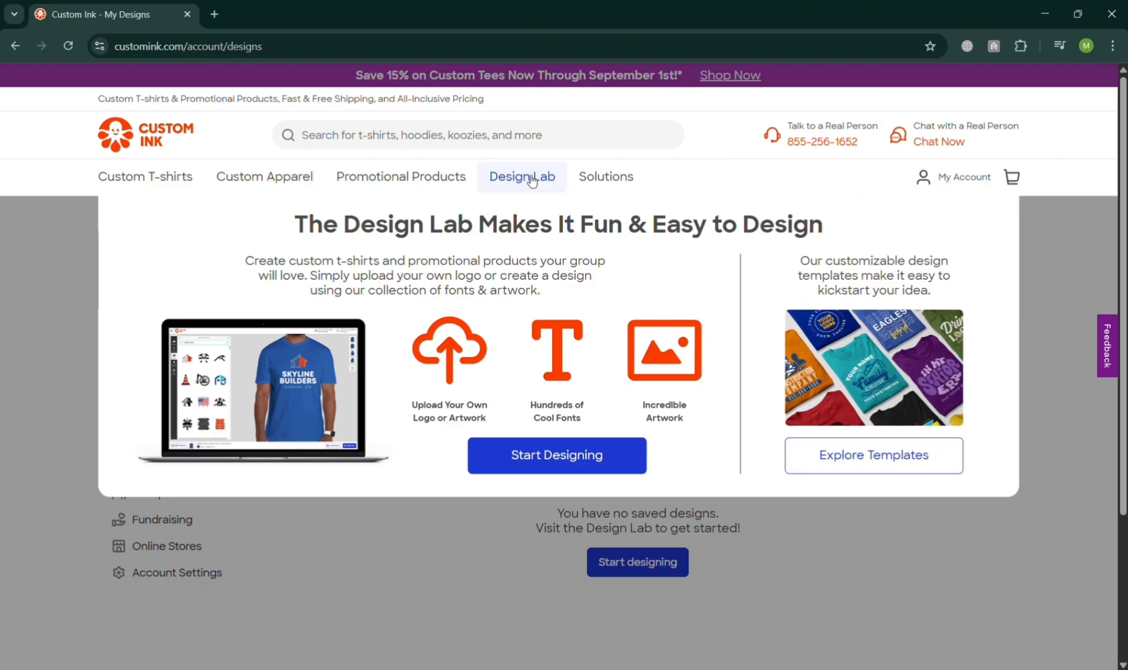
mouse_move(589, 183)
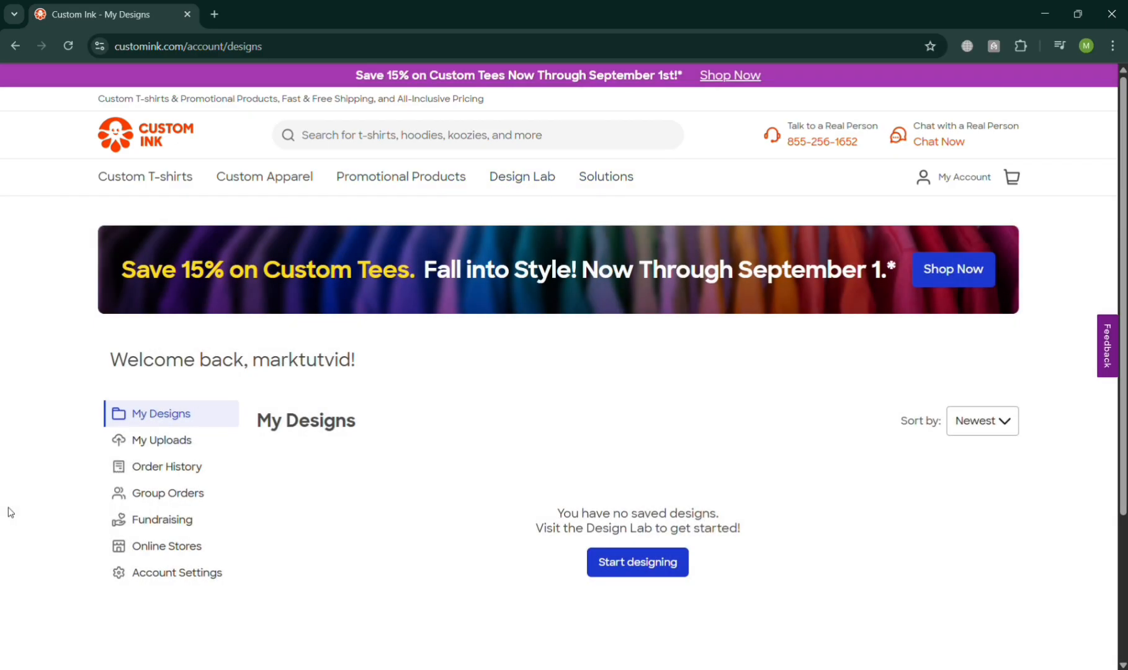
scroll(564, 371, down, 3)
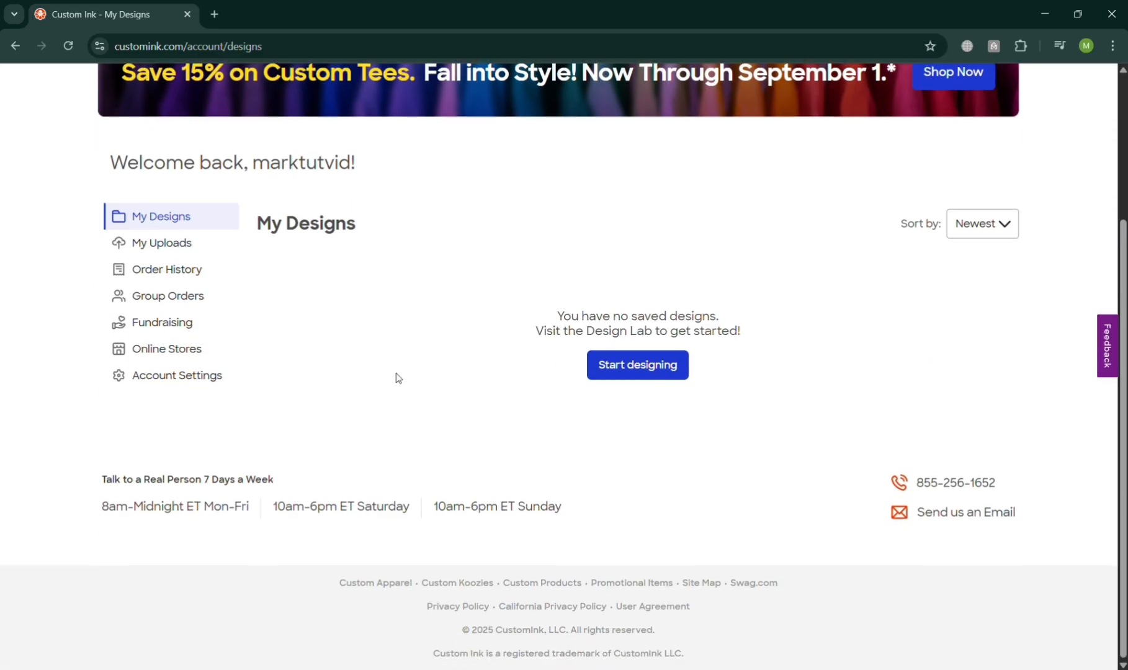
scroll(397, 377, up, 3)
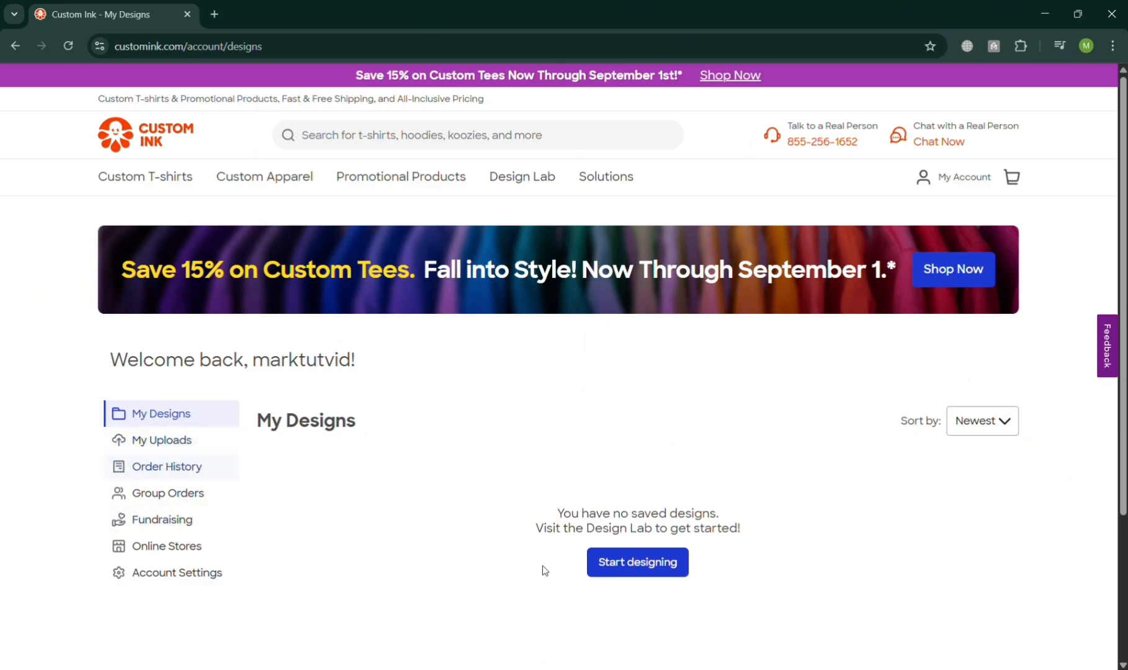
Start a new design in the Design Lab and open the Add Text panel.
click(636, 578)
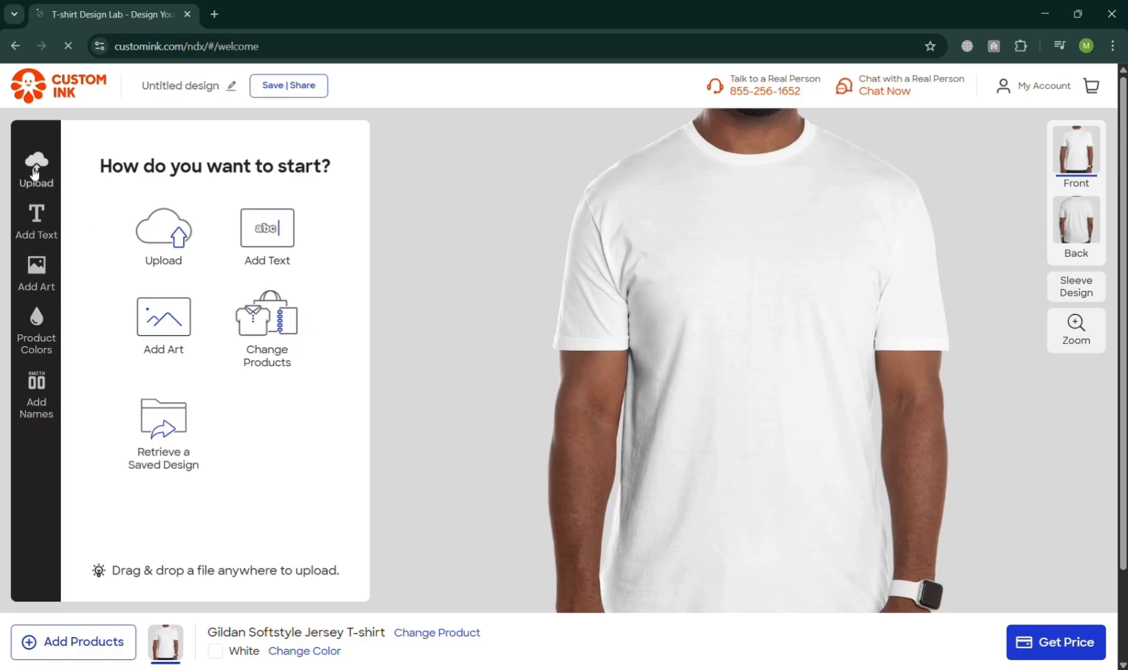
click(177, 242)
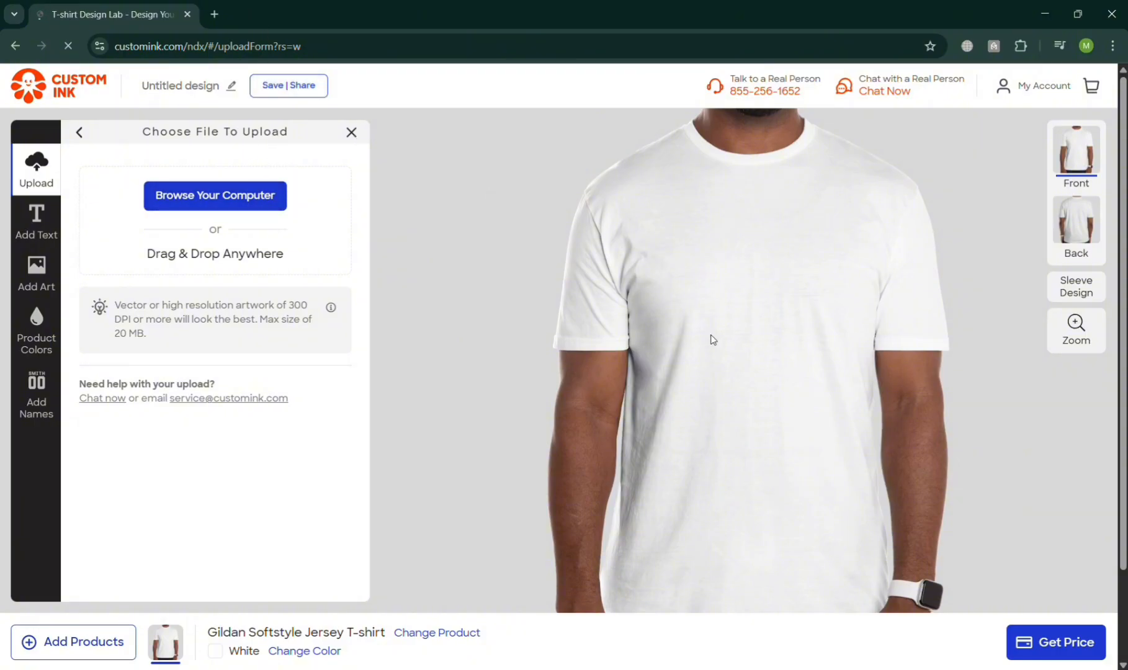
click(37, 221)
click(43, 273)
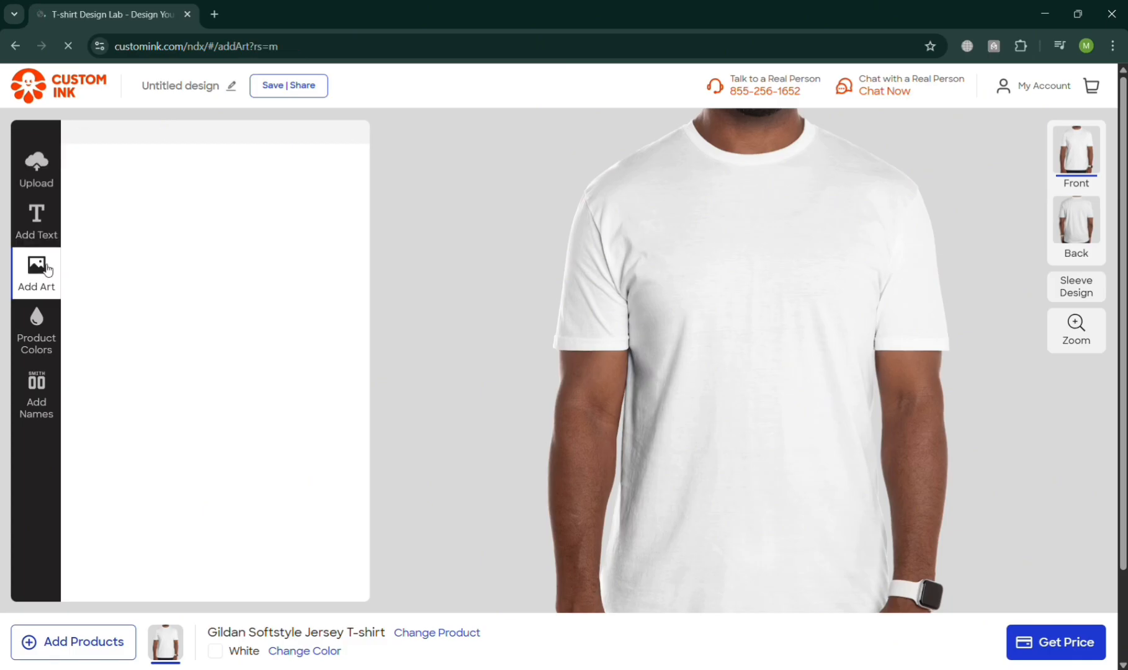
click(43, 227)
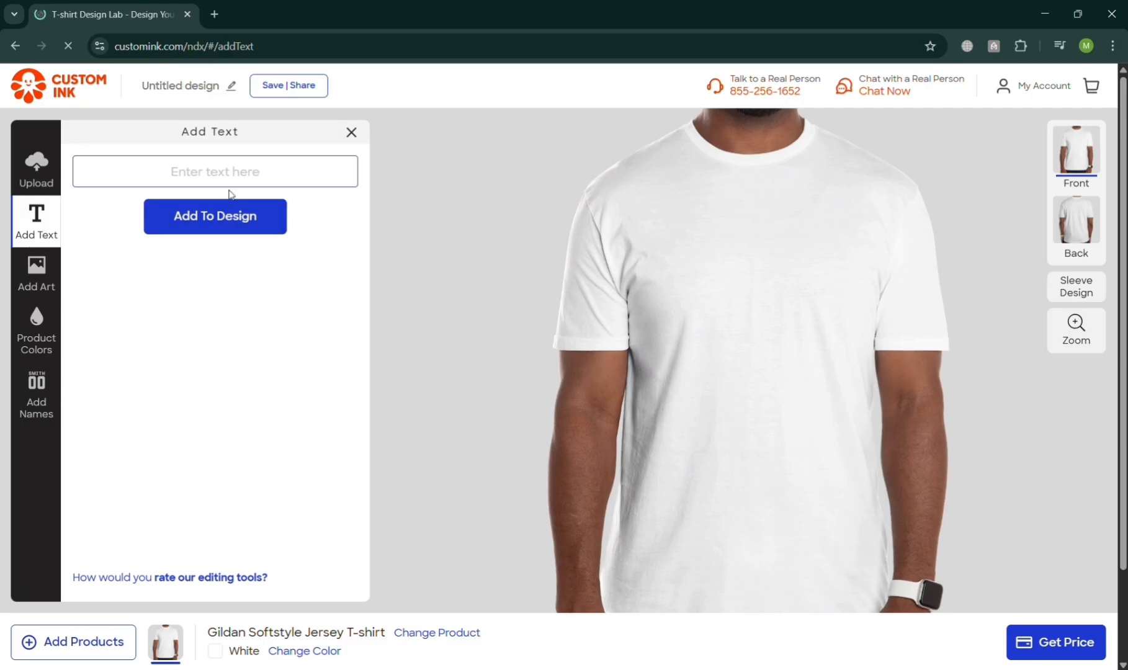
Add the text "YOUR MENTAL HEALTH IS A PRIORITY" to the shirt front and break it into two lines after "HEALTH".
text(YOUR MENTA)
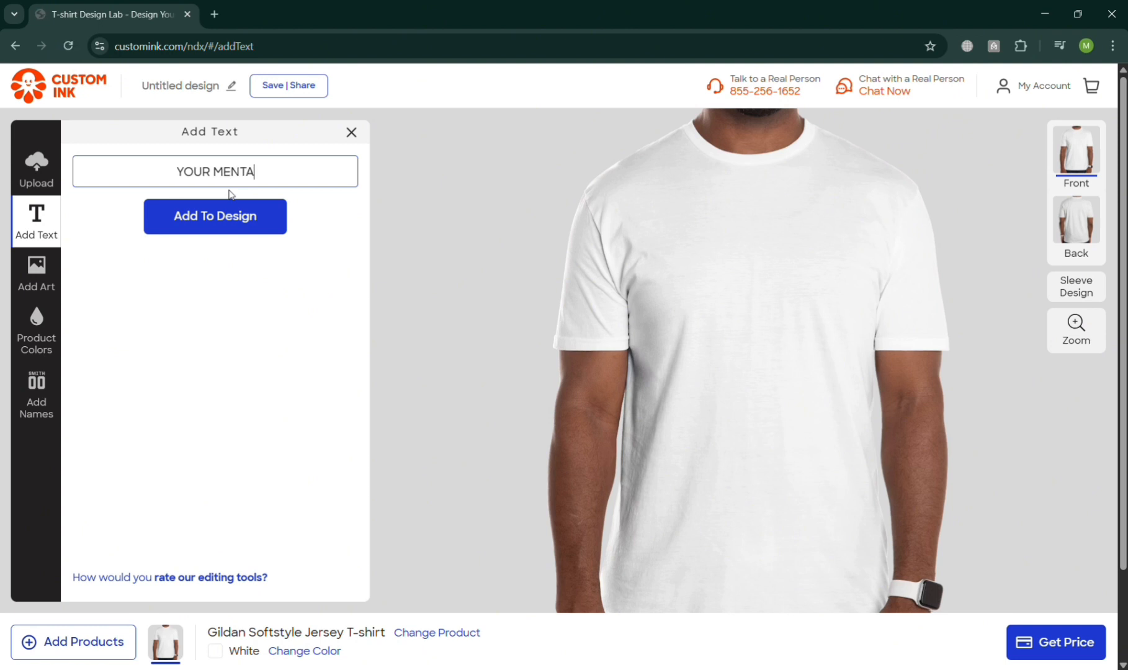
text(L HEALTH )
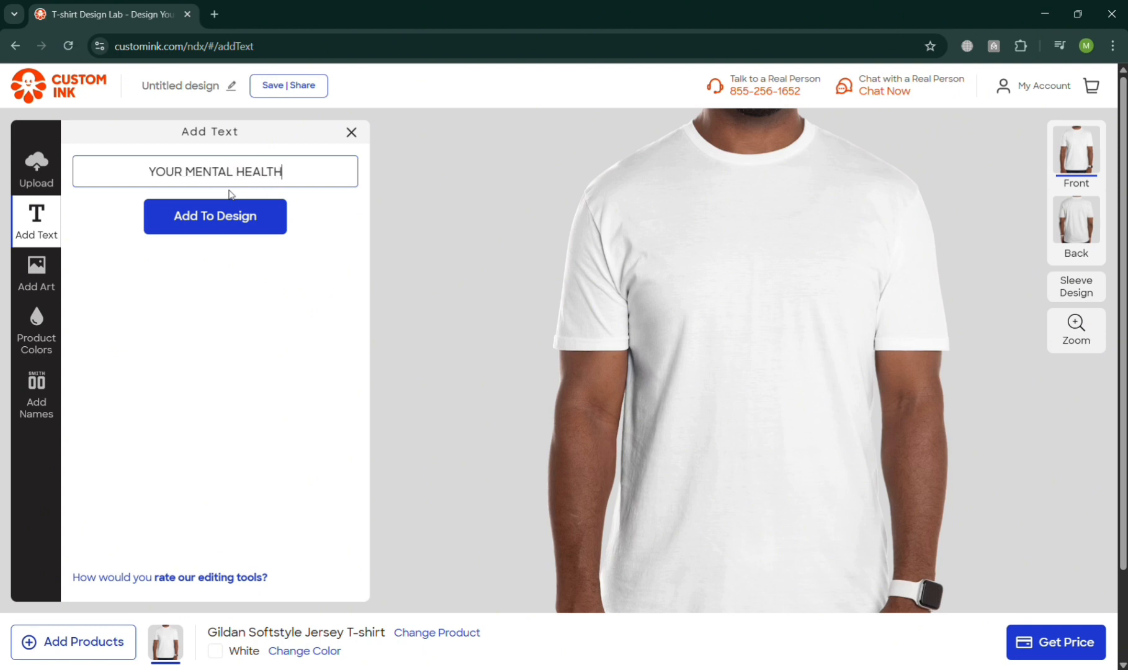
text(IS )
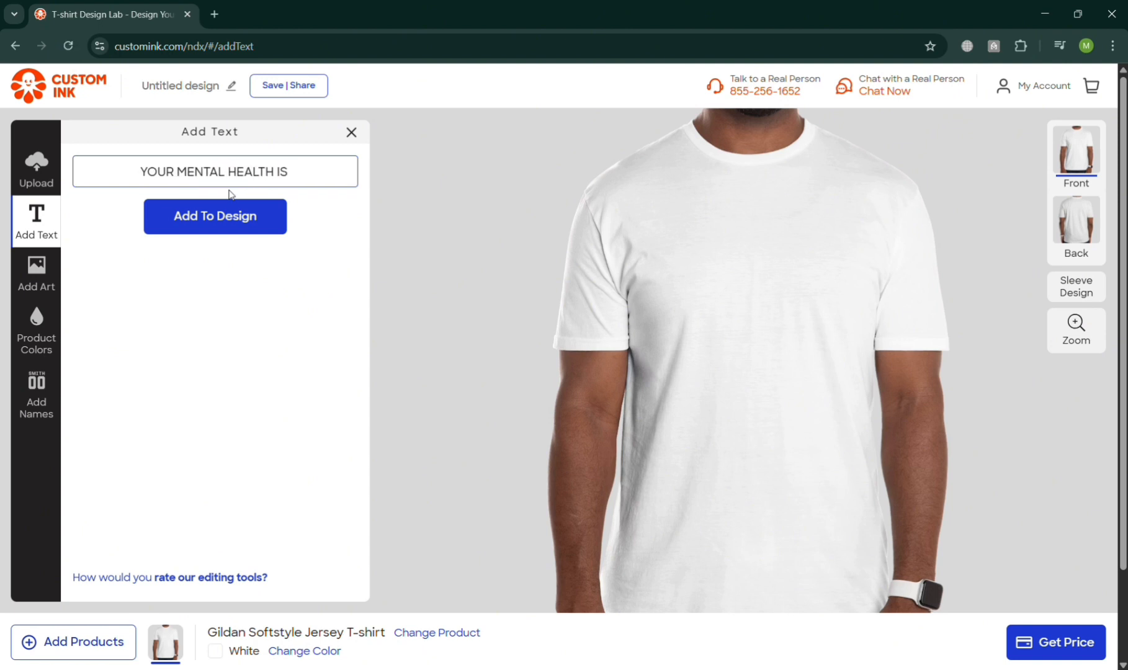
text(A PRIO)
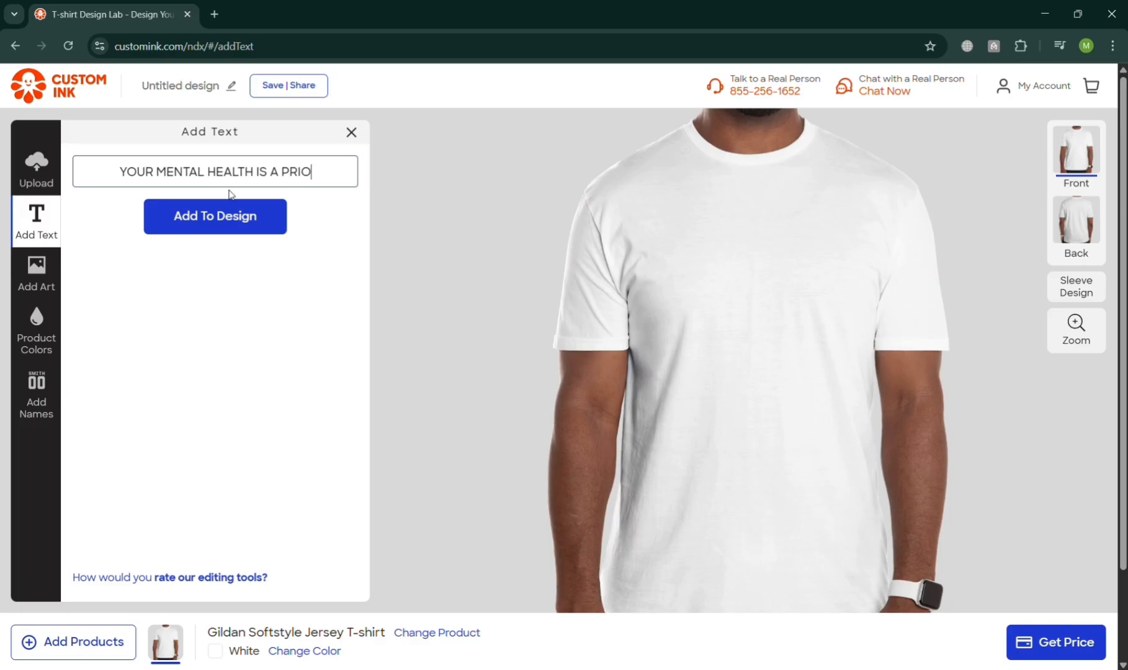
text(RITY!)
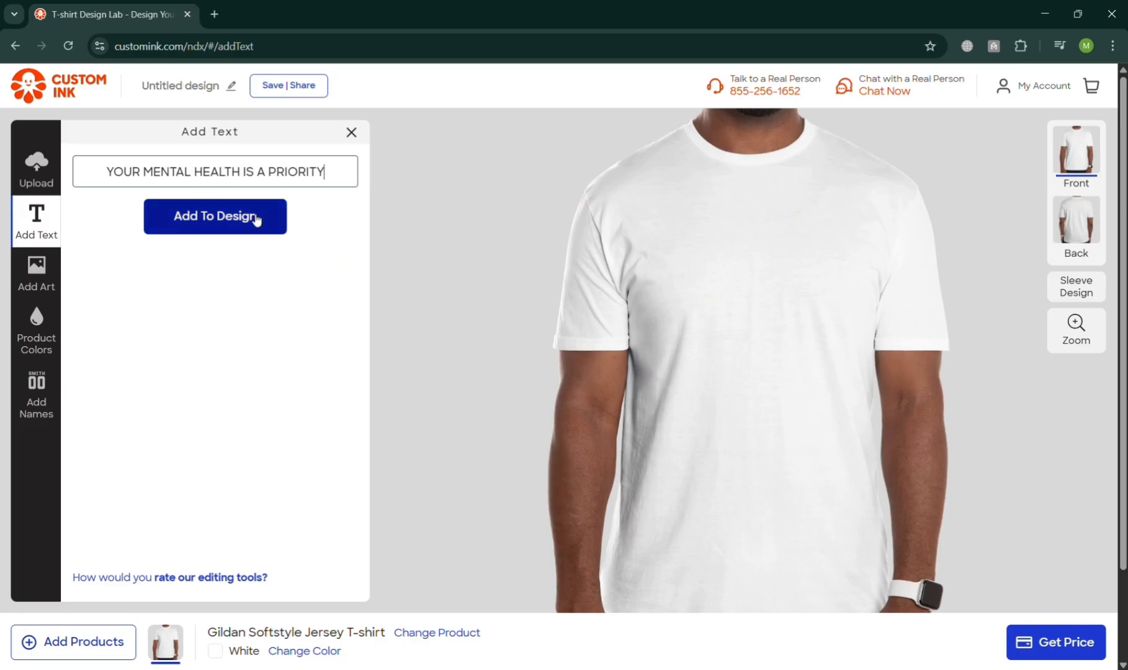
click(252, 217)
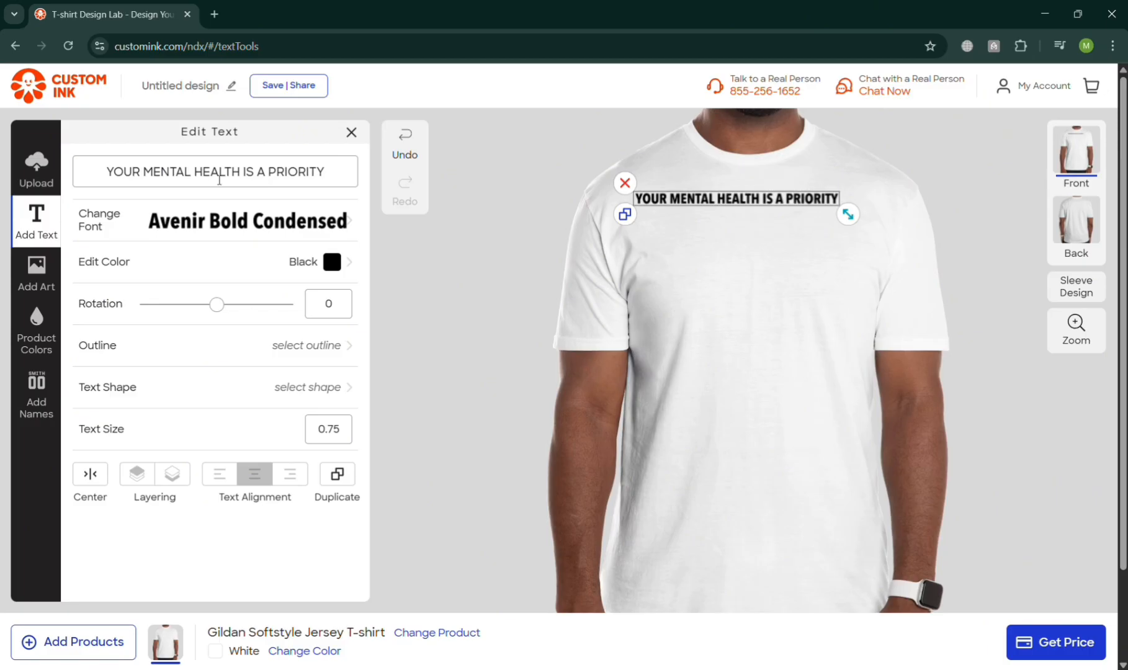
click(249, 182)
key(Return)
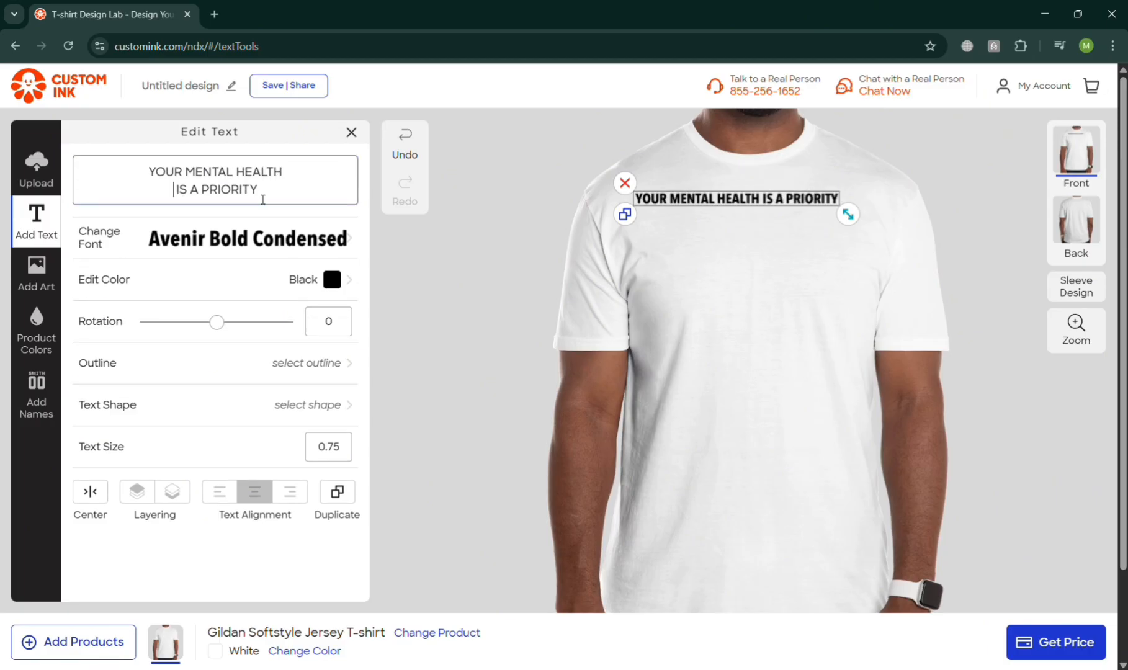
Break the slogan into four lines: YOUR / MENTAL HEALTH / IS A / PRIORITY.
click(209, 194)
key(Return)
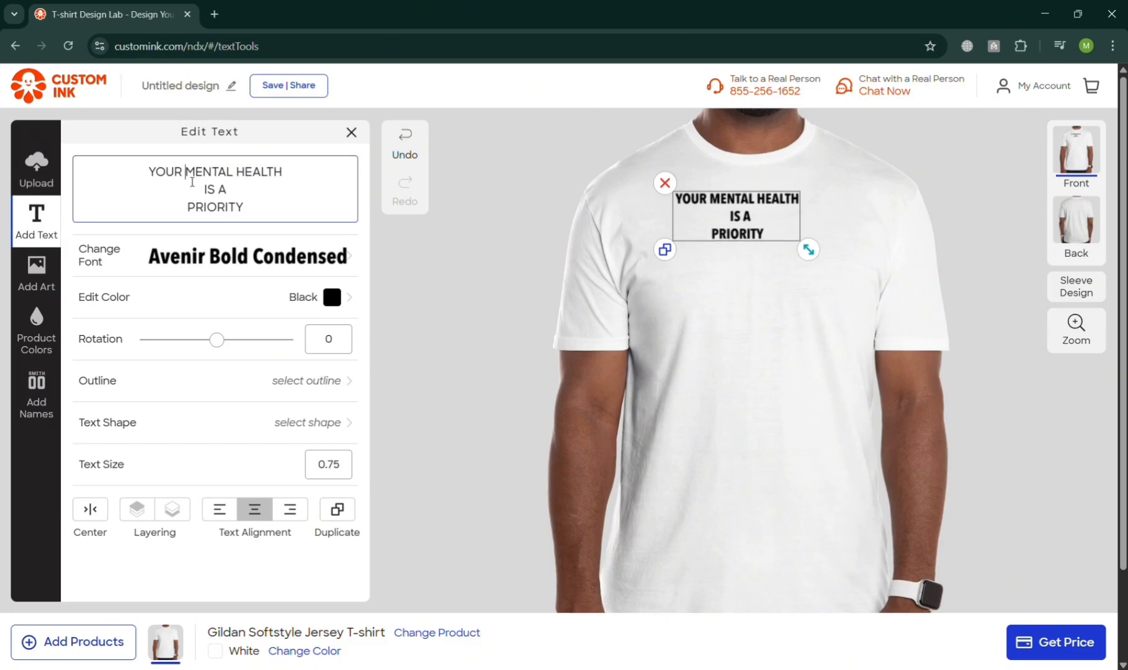
key(Return)
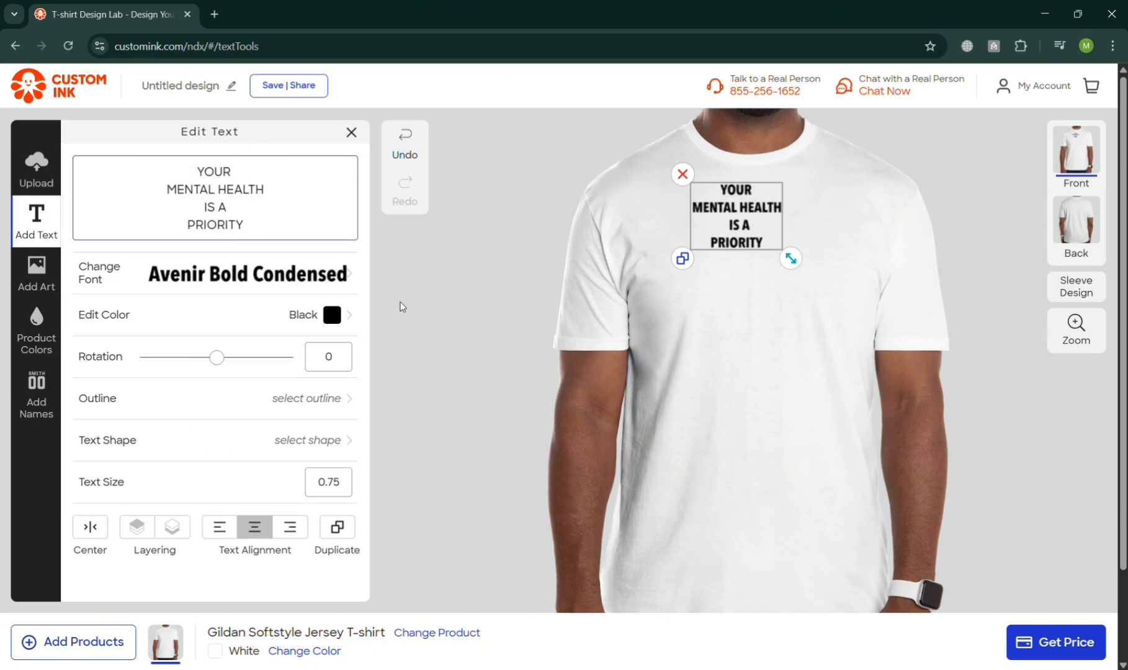
Enlarge the slogan on the shirt and change its font to Abril Fatface.
drag(790, 258, 795, 374)
click(200, 276)
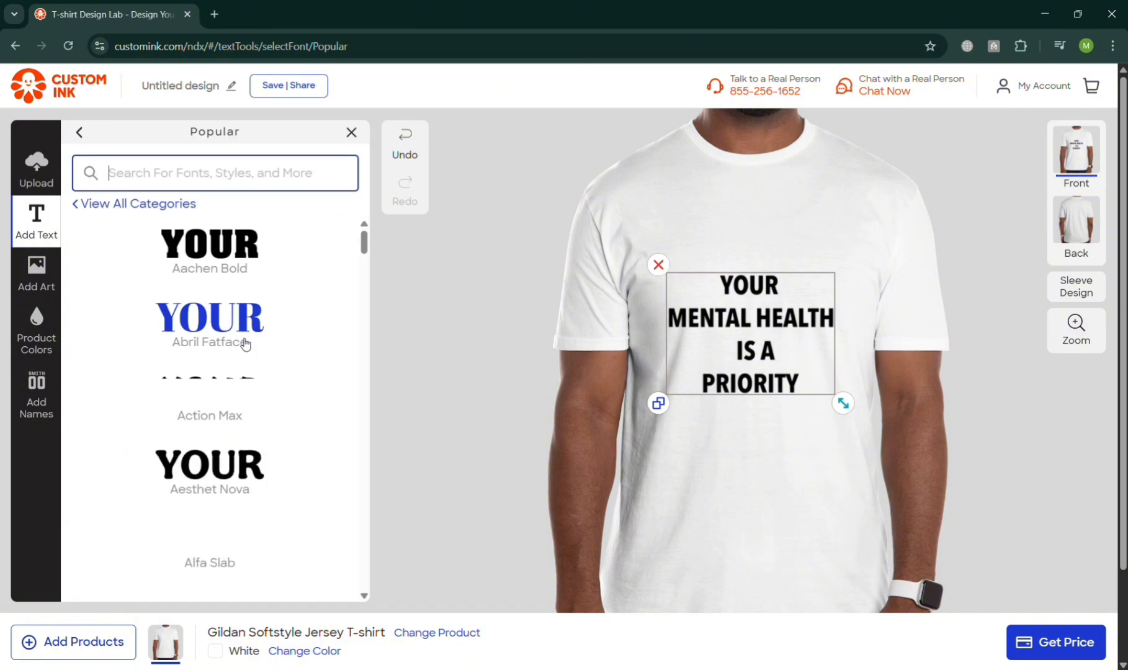
click(203, 319)
click(851, 415)
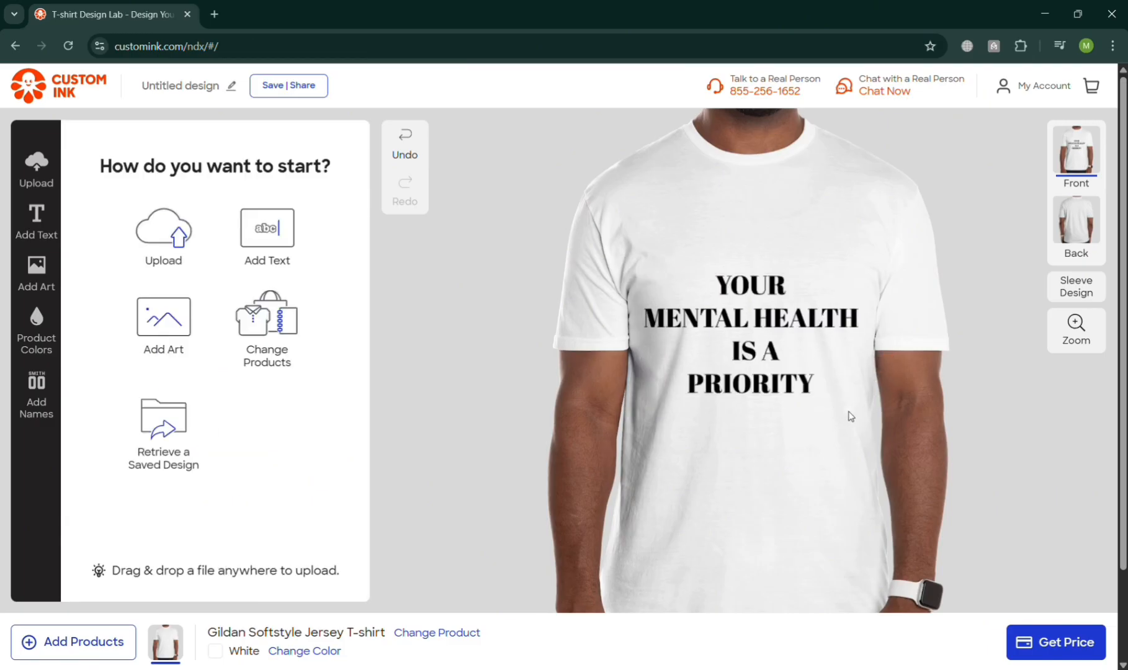
Move the slogan lower on the shirt front and set its text color to Red.
click(824, 386)
drag(824, 385, 830, 429)
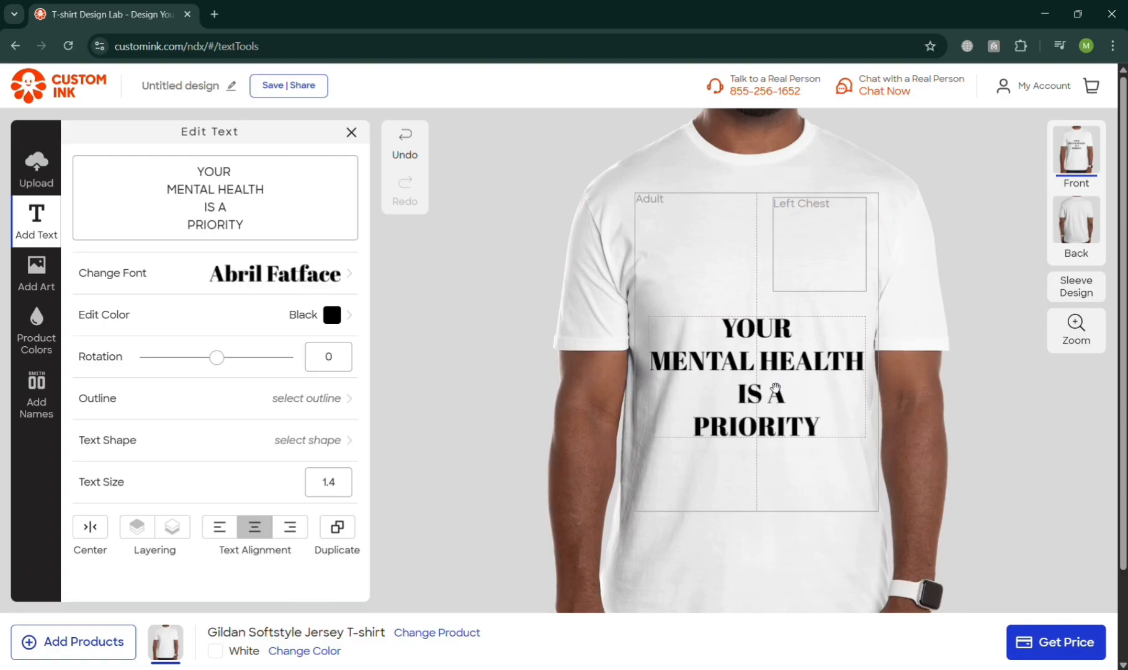
click(335, 315)
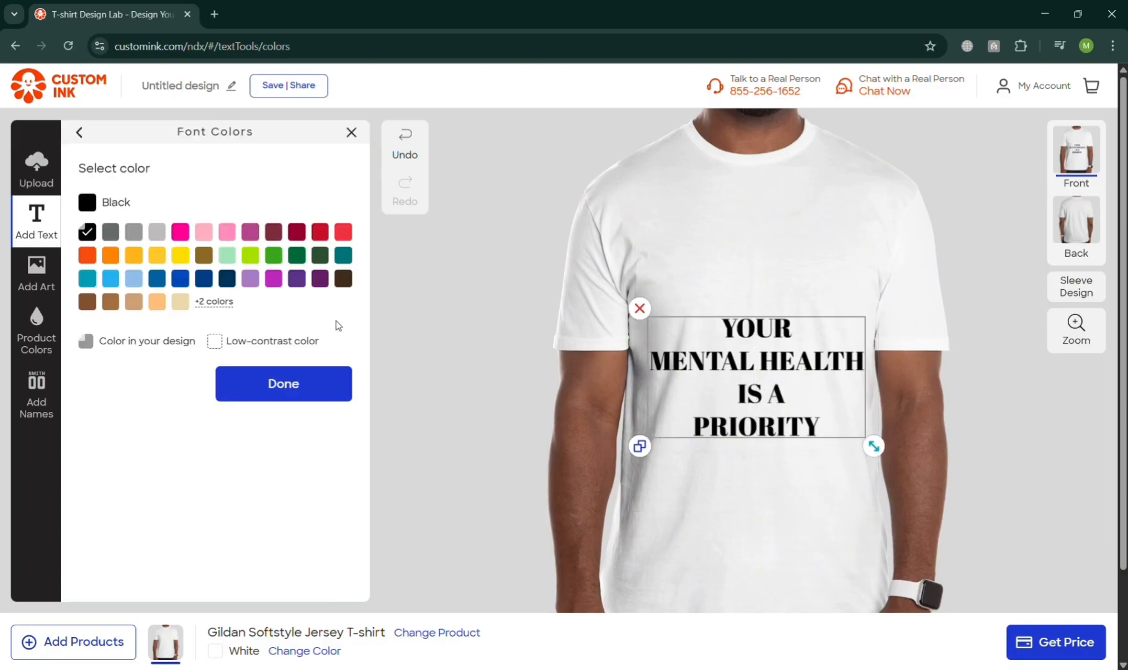
click(759, 434)
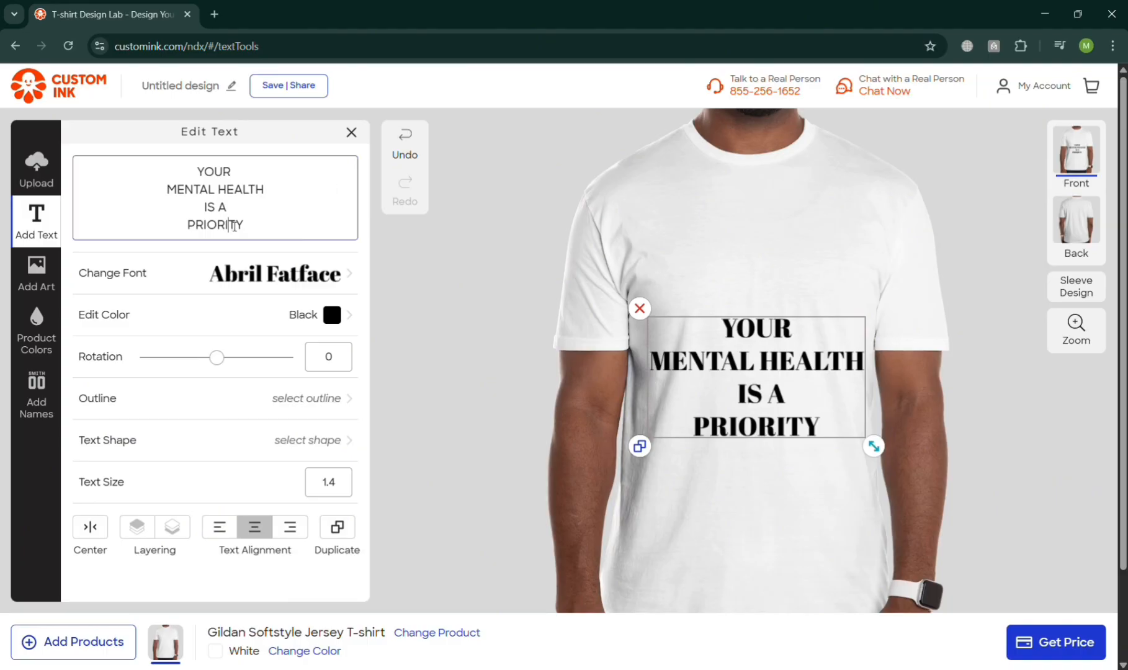
double_click(242, 225)
click(343, 321)
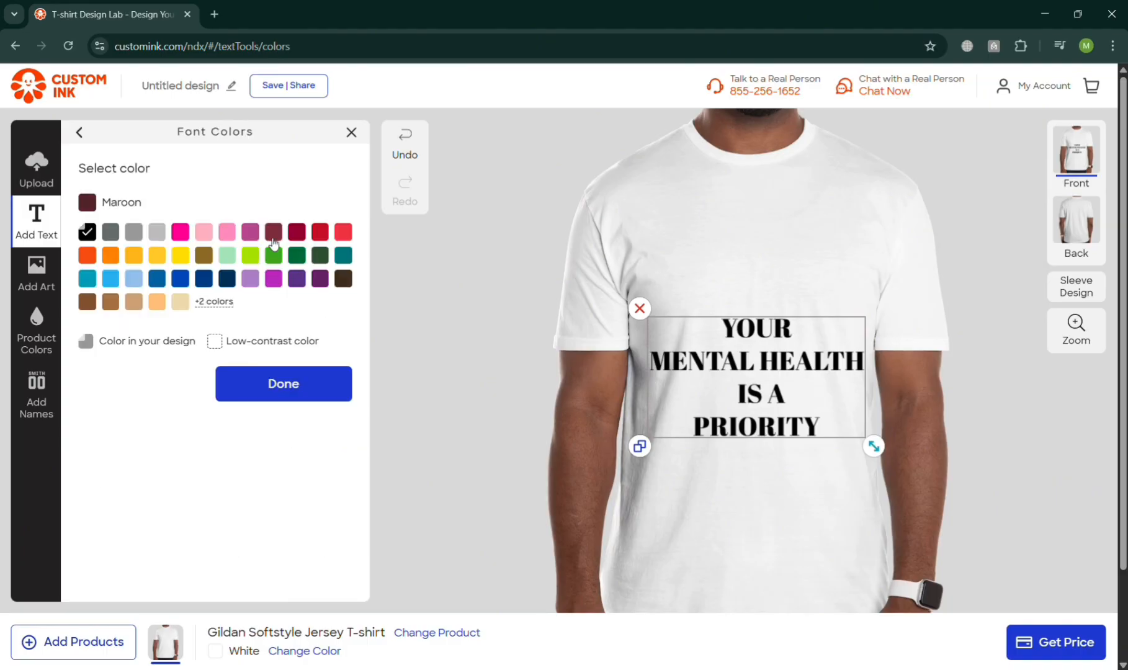
click(275, 256)
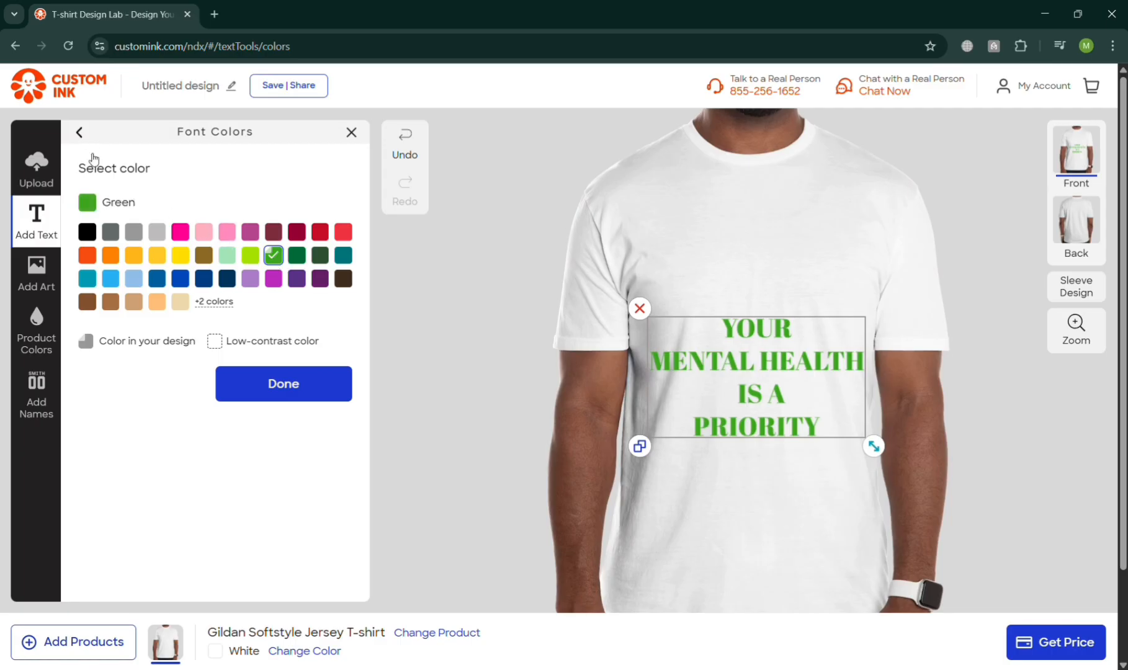
click(320, 231)
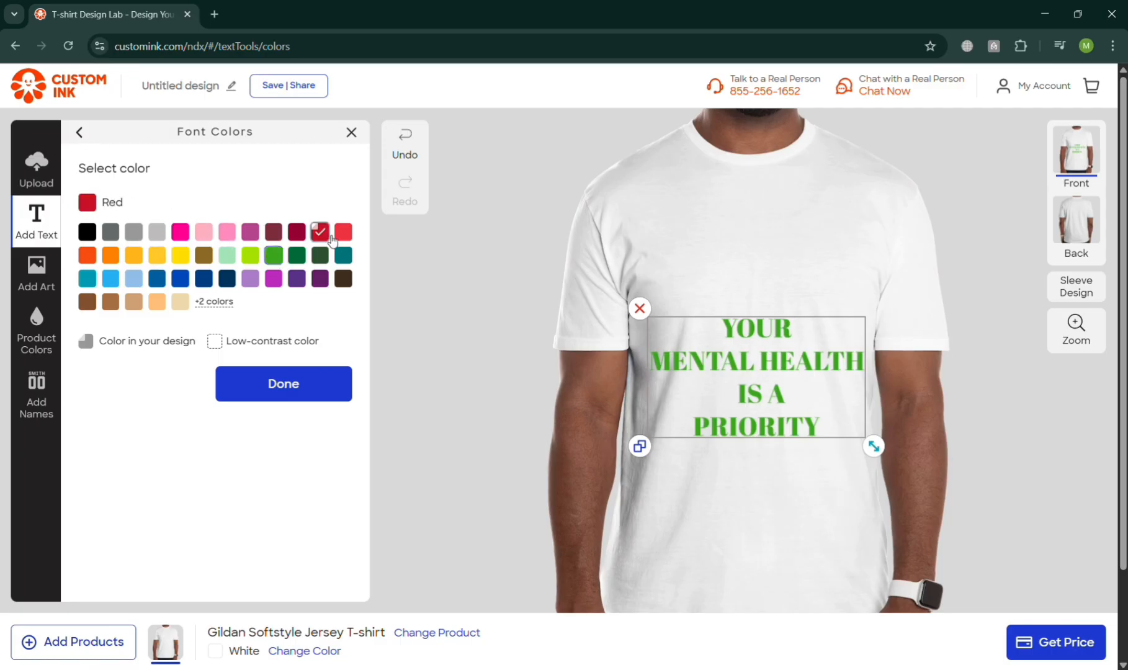
click(434, 293)
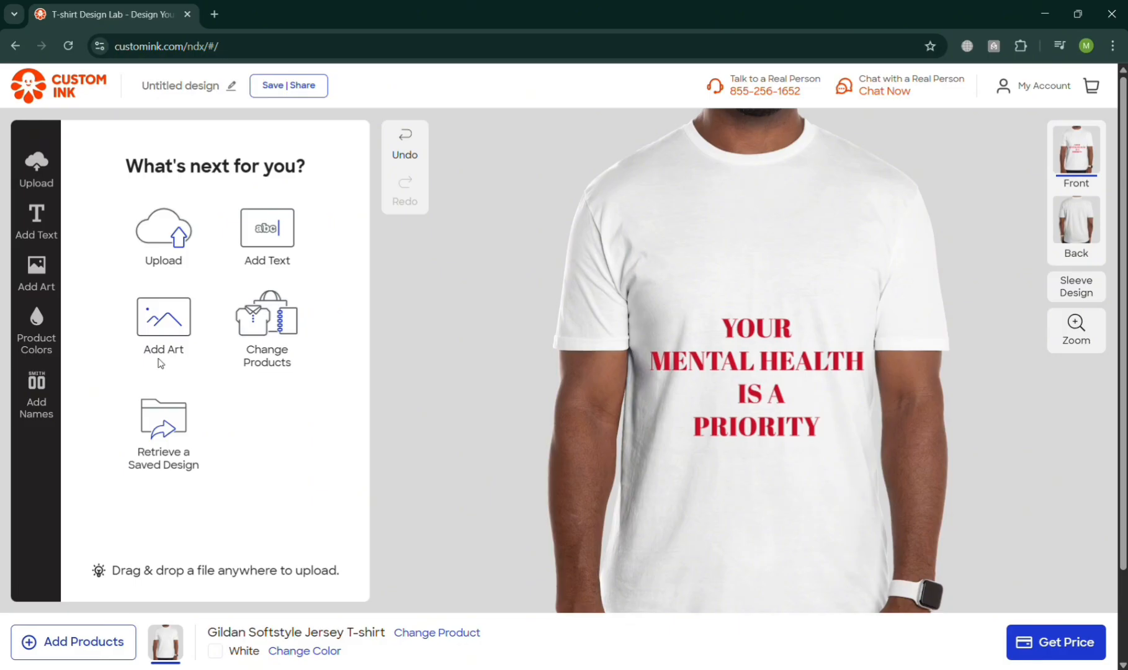
Search the Emojis Objects & Symbols artwork for "CROS", add the cross and place it below the slogan.
click(41, 292)
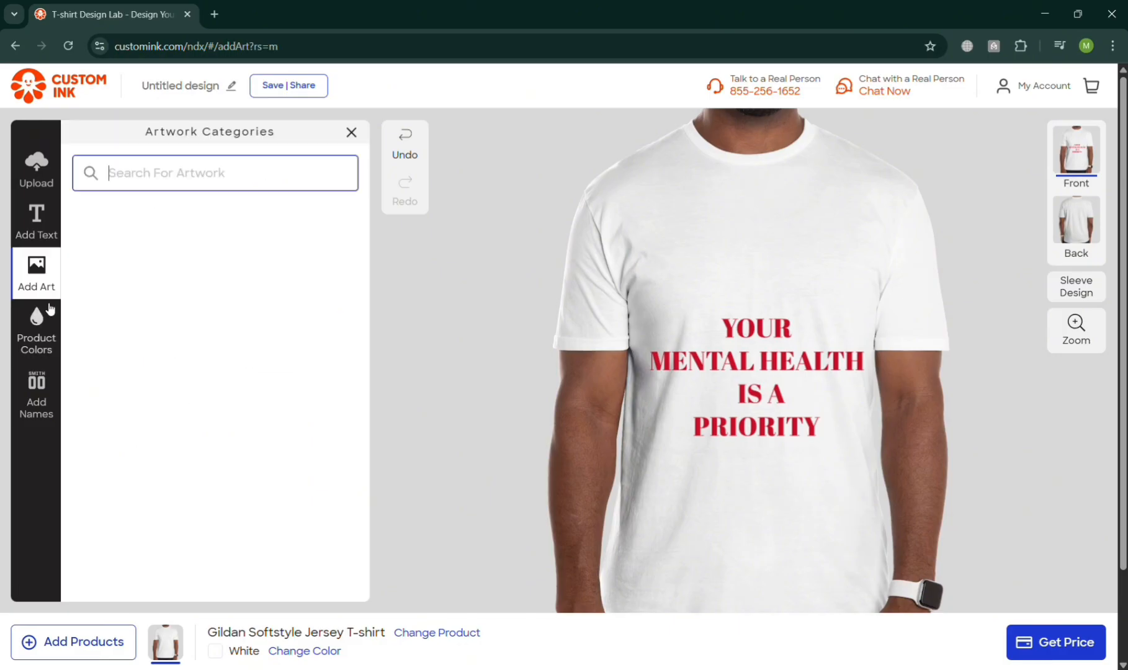
click(48, 319)
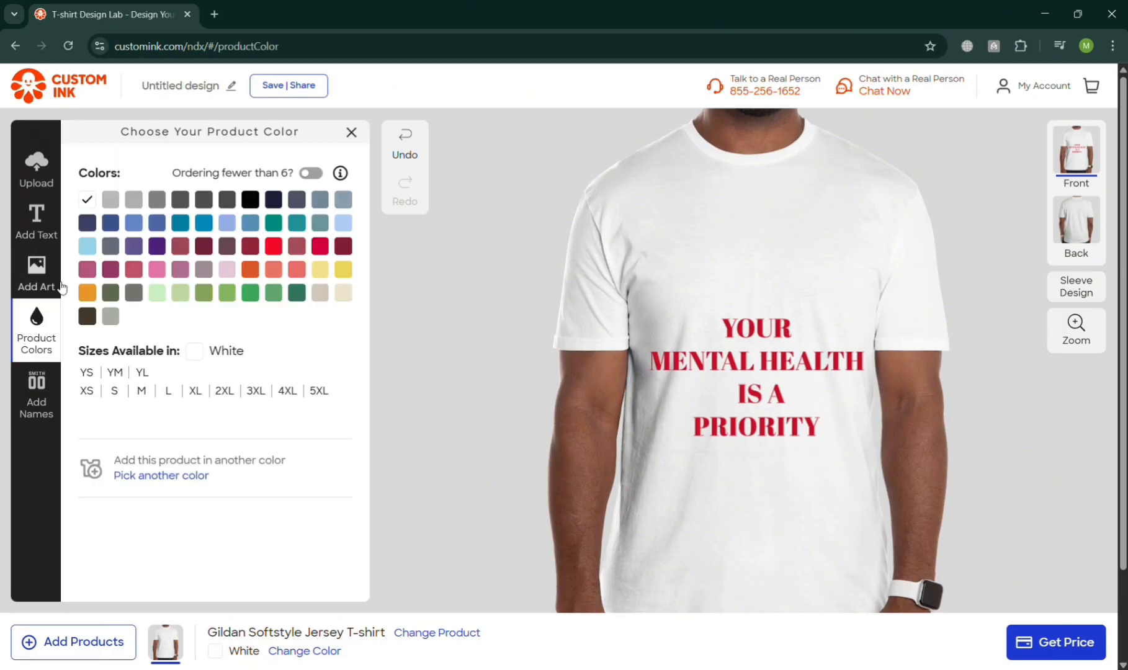
click(41, 266)
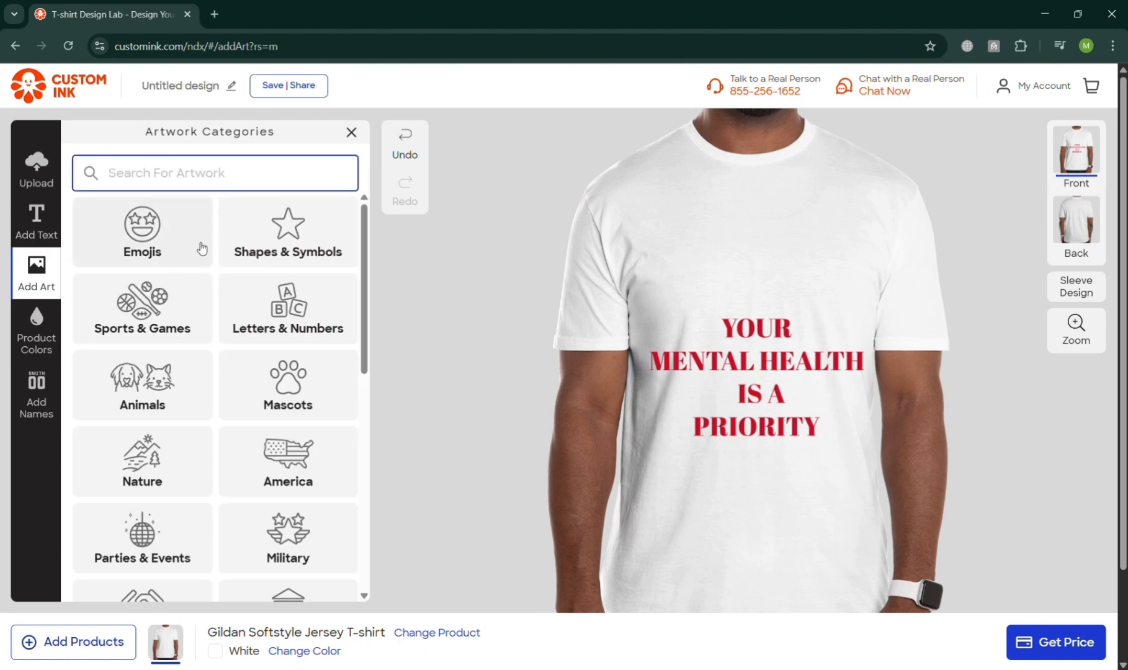
click(137, 237)
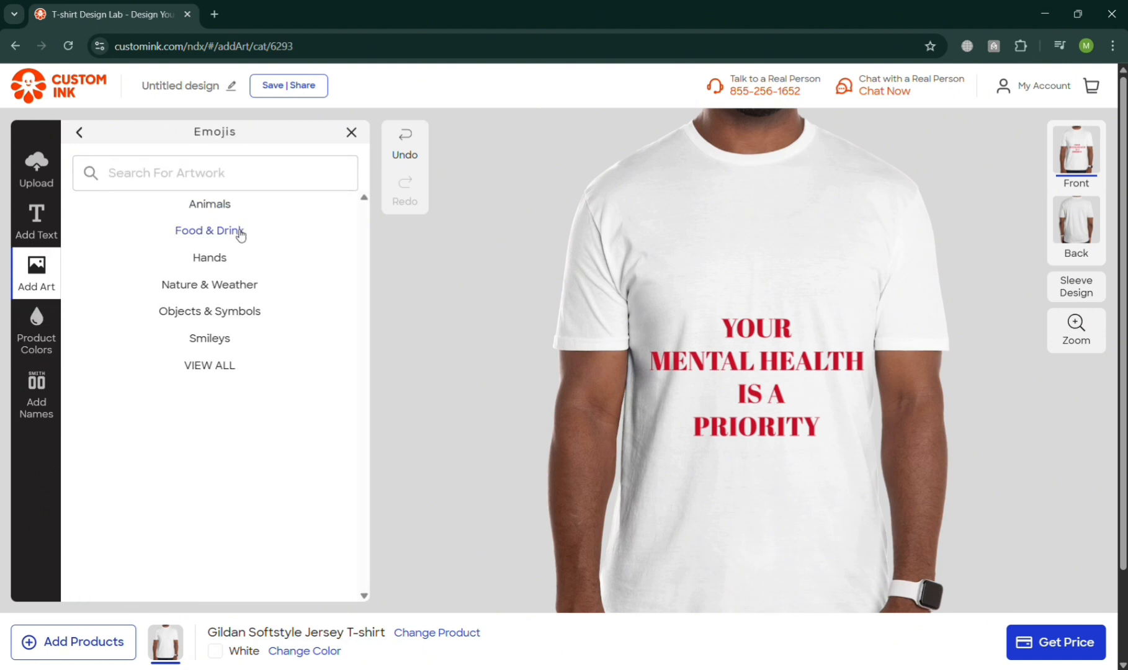
click(251, 318)
click(259, 184)
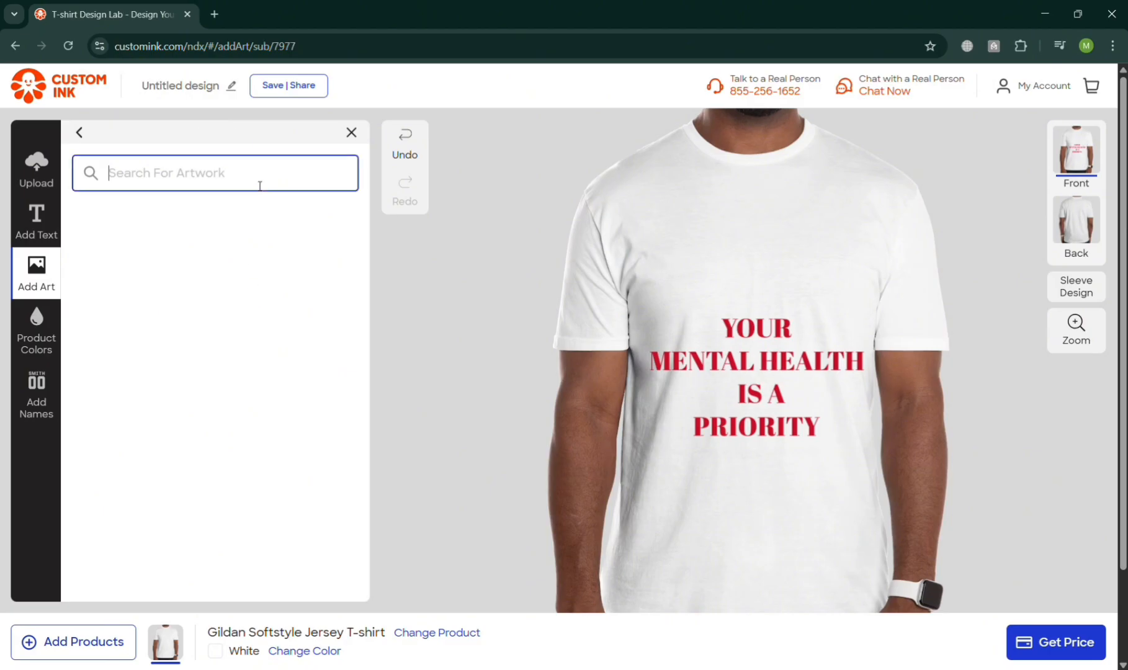
text(CROS)
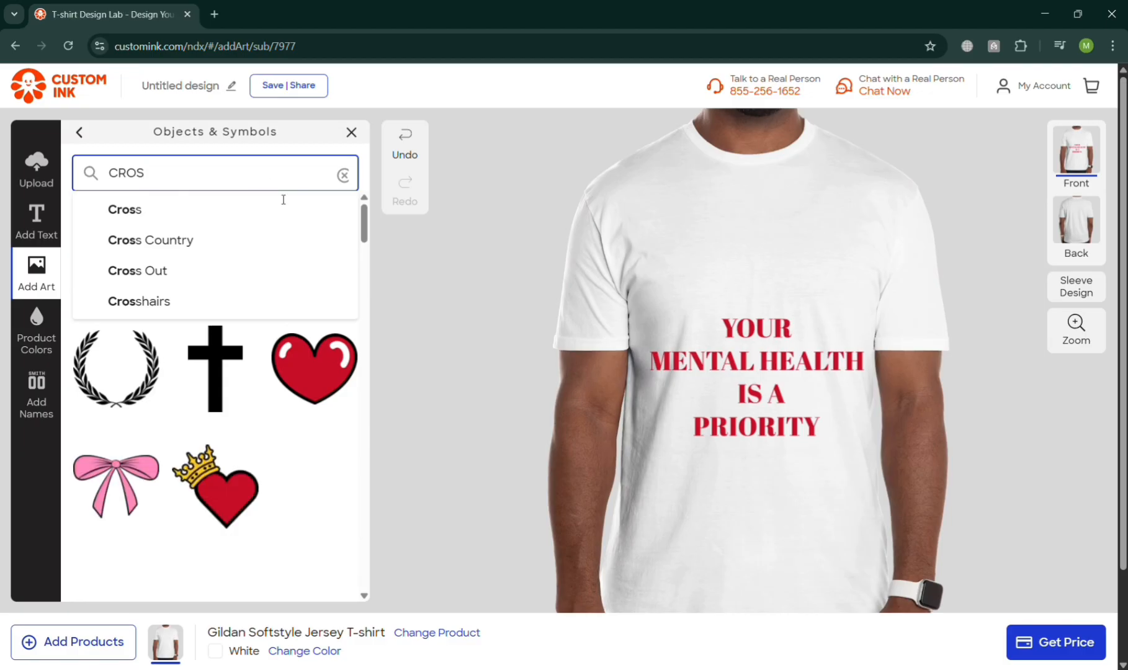
click(227, 383)
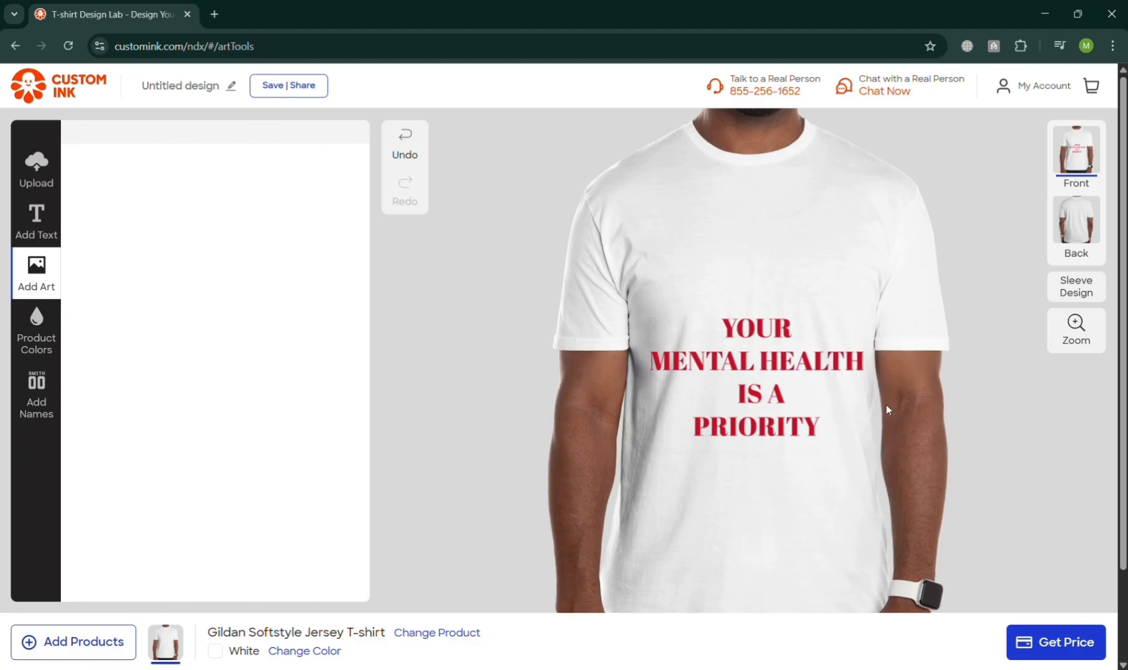
drag(811, 389, 812, 352)
drag(698, 264, 782, 479)
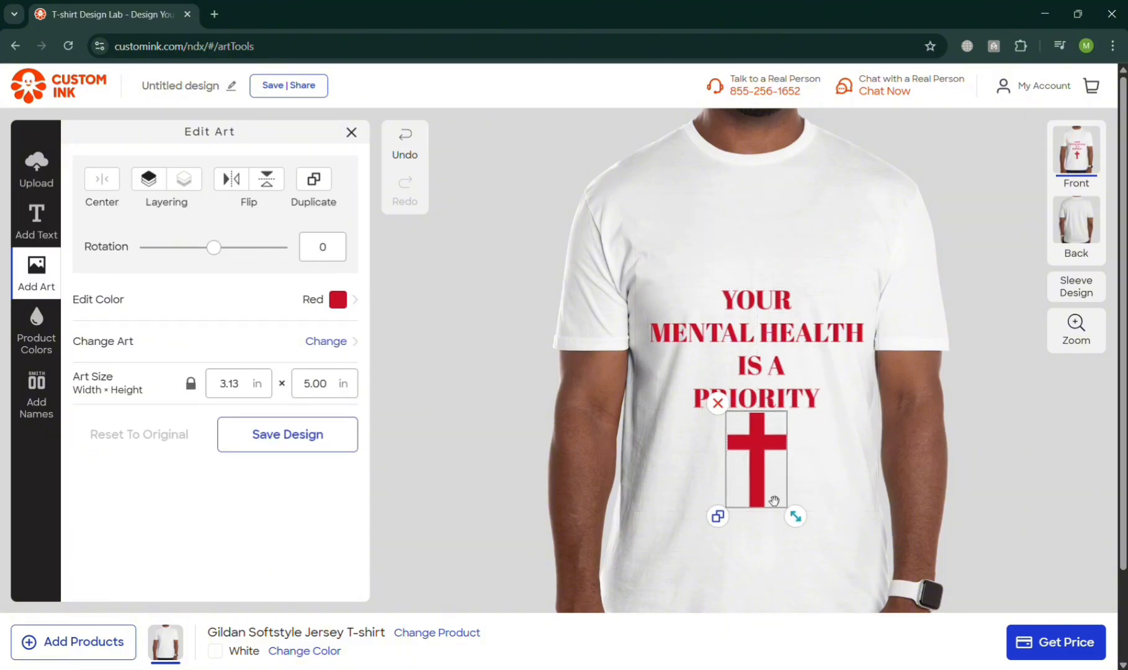
Change the cross artwork's color to Black and nudge it slightly lower under the slogan.
click(340, 300)
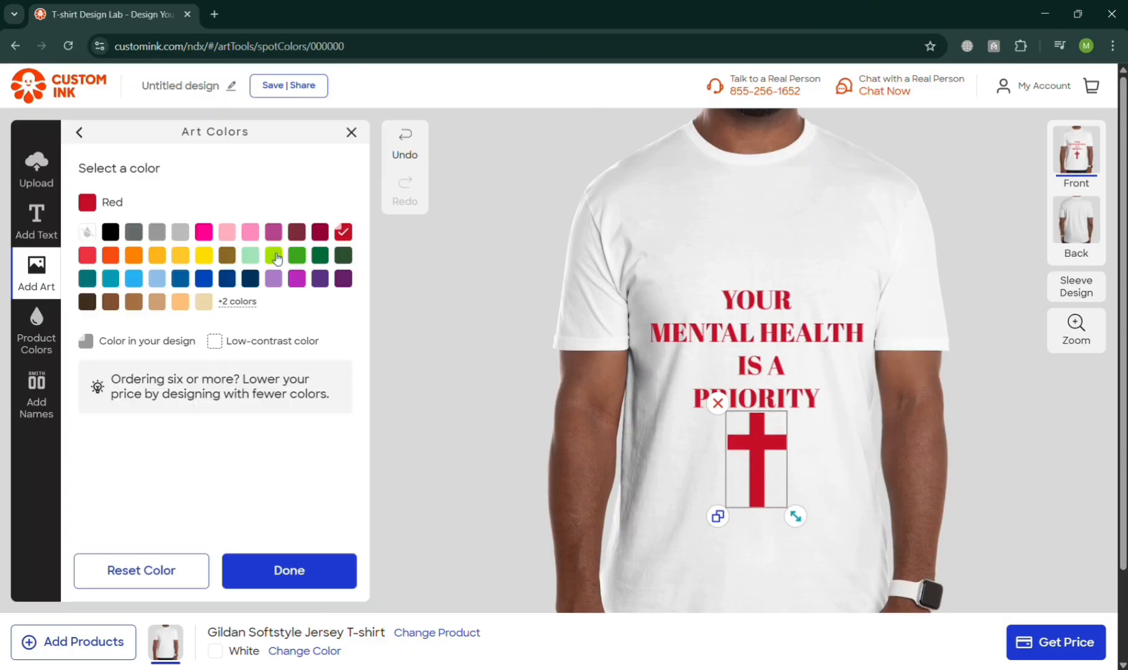
click(112, 232)
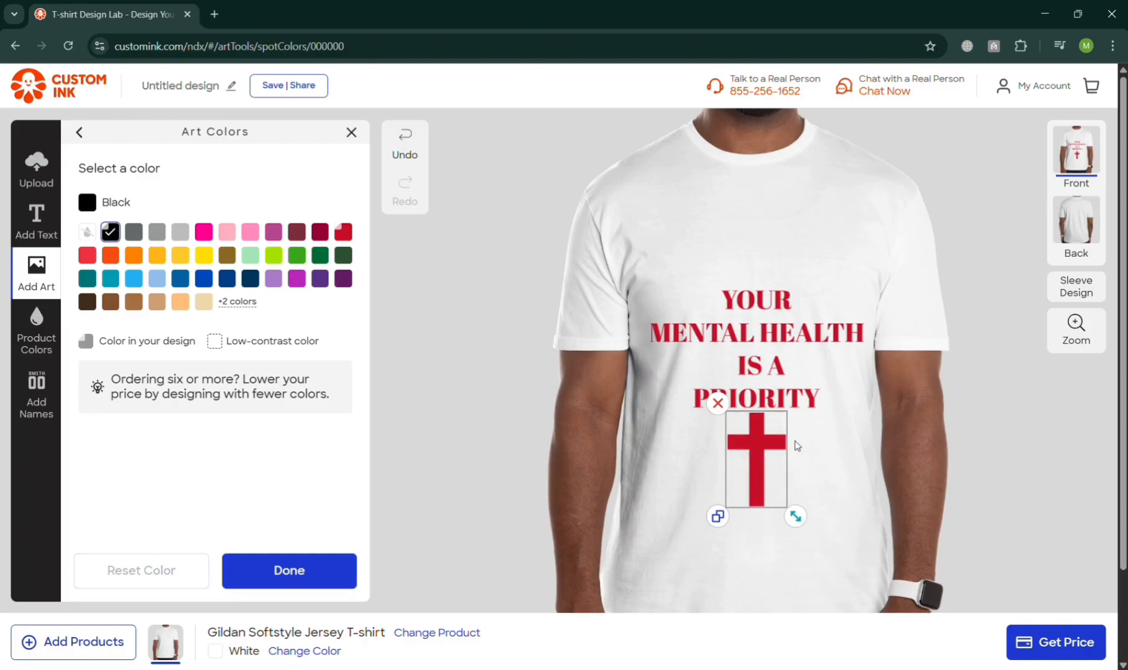
click(831, 562)
click(774, 490)
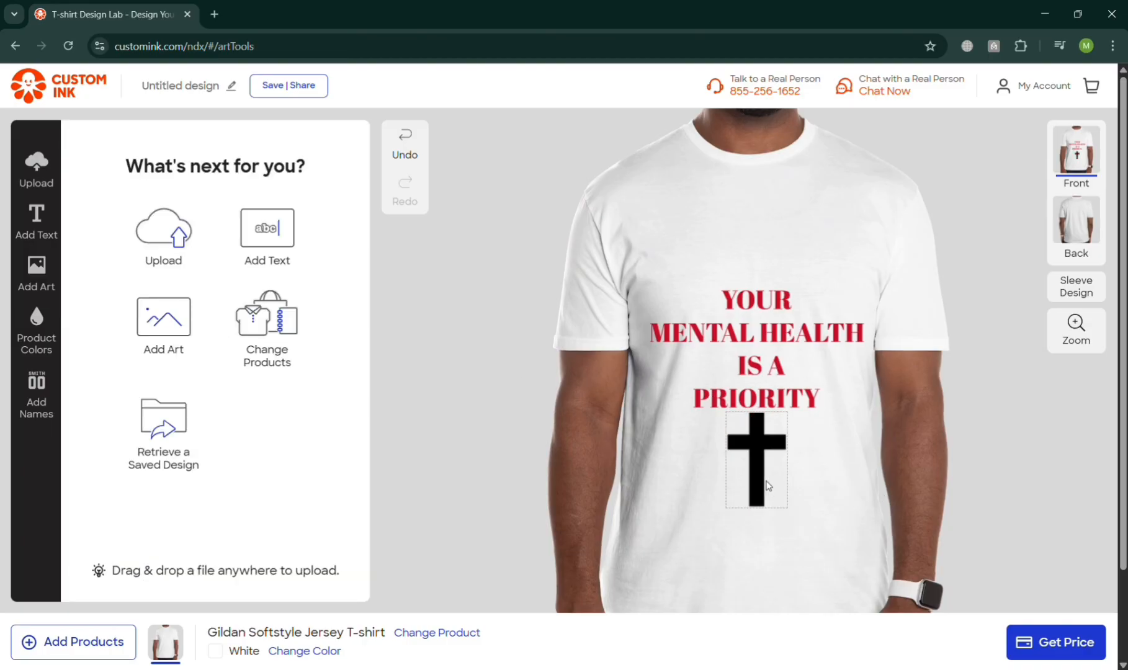
drag(774, 489, 779, 494)
click(816, 539)
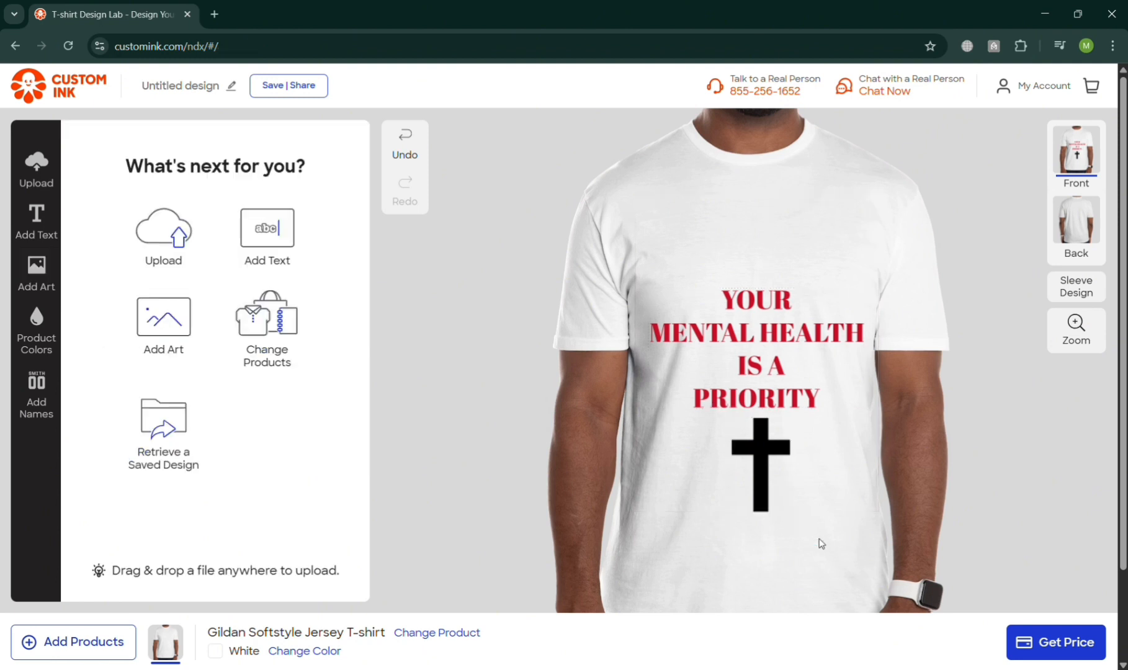
Try Light Blue, Heather Dark Grey and Charcoal shirt colors before returning the shirt to White.
click(33, 325)
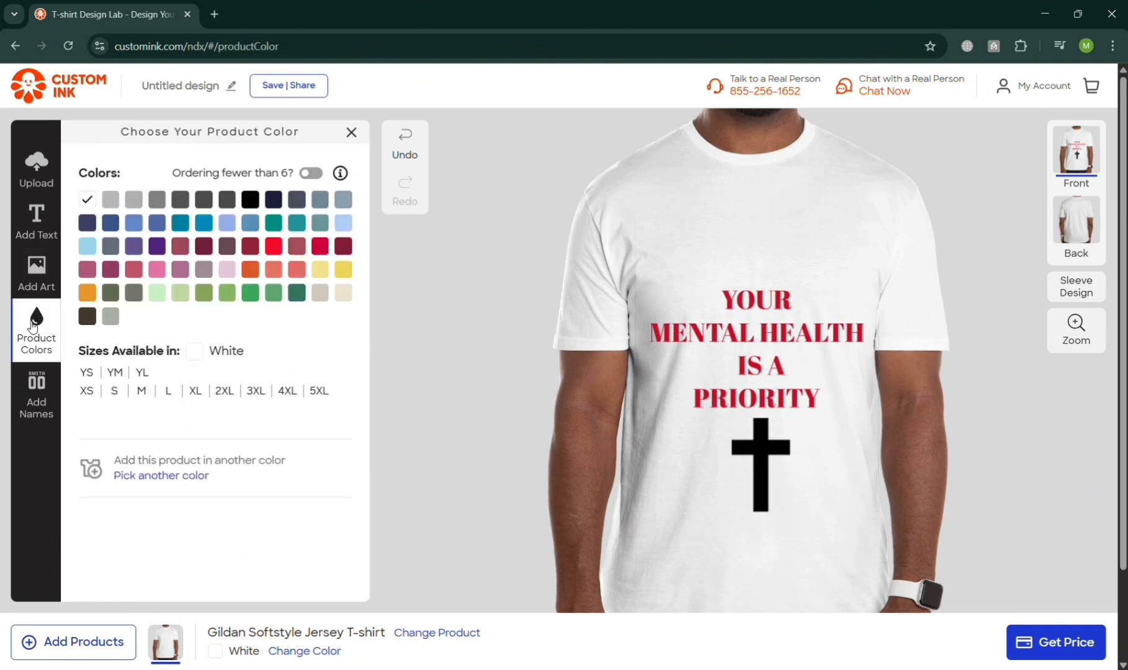
click(36, 387)
click(56, 326)
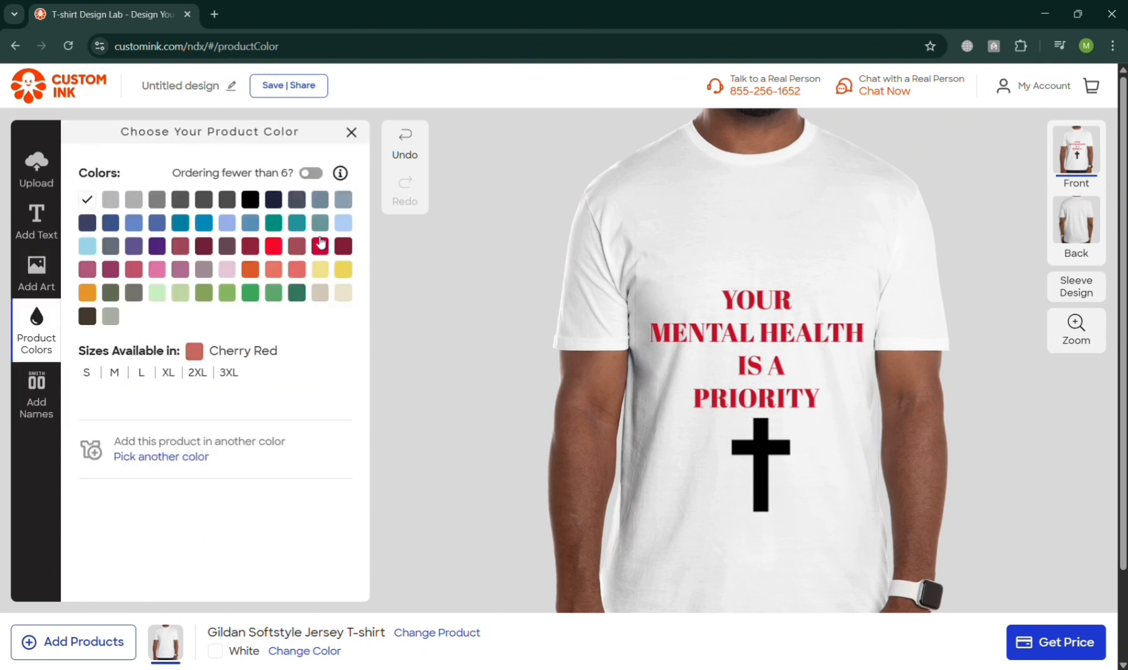
click(343, 224)
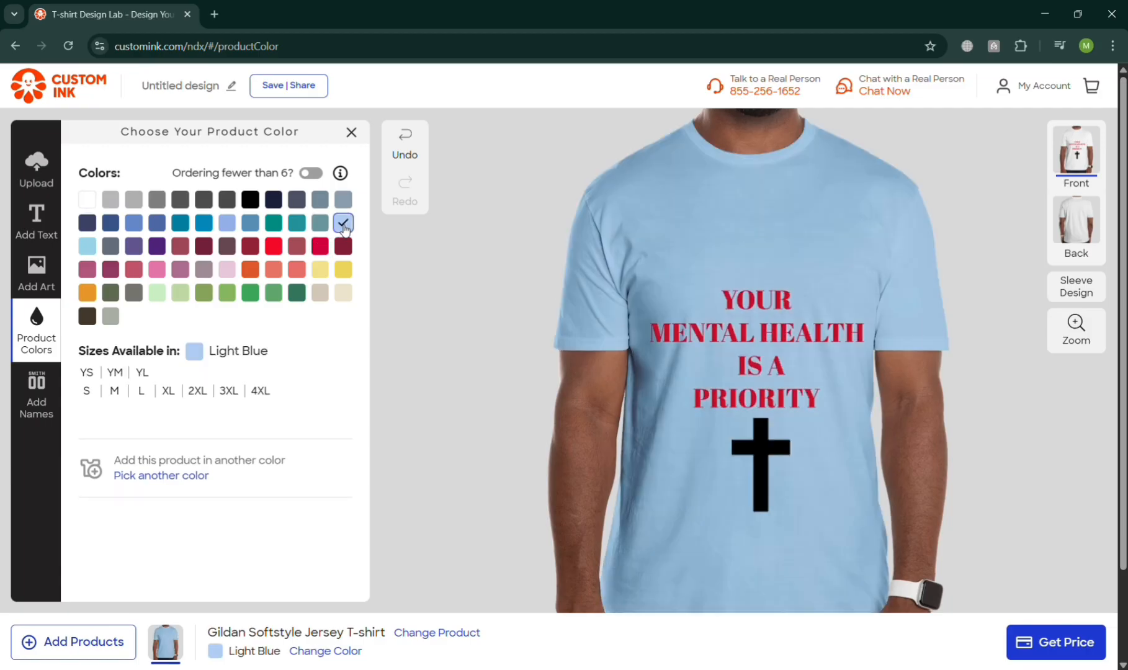
click(188, 205)
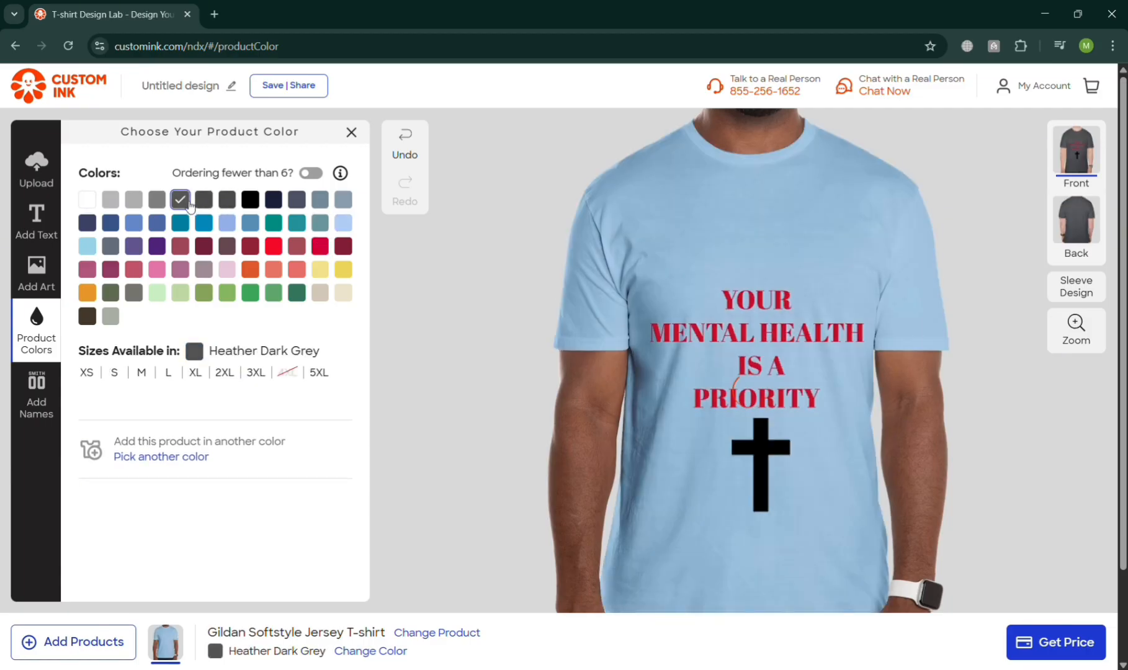
click(227, 200)
click(88, 199)
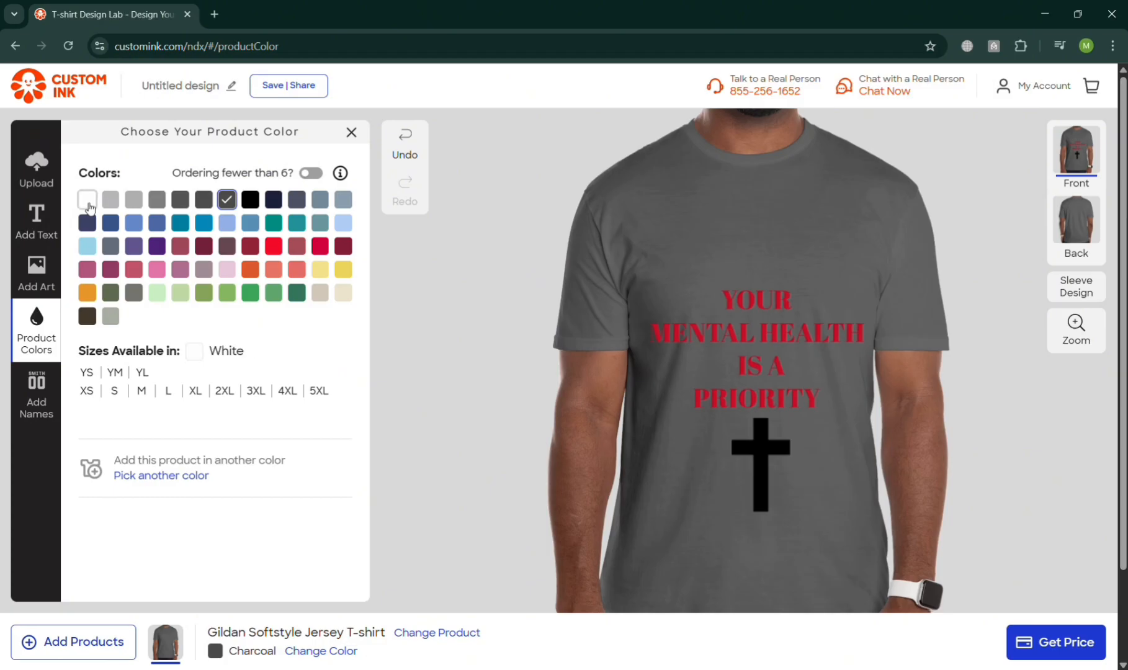
Request a price for the design and continue with the Buy & Ship option.
scroll(316, 351, down, 1)
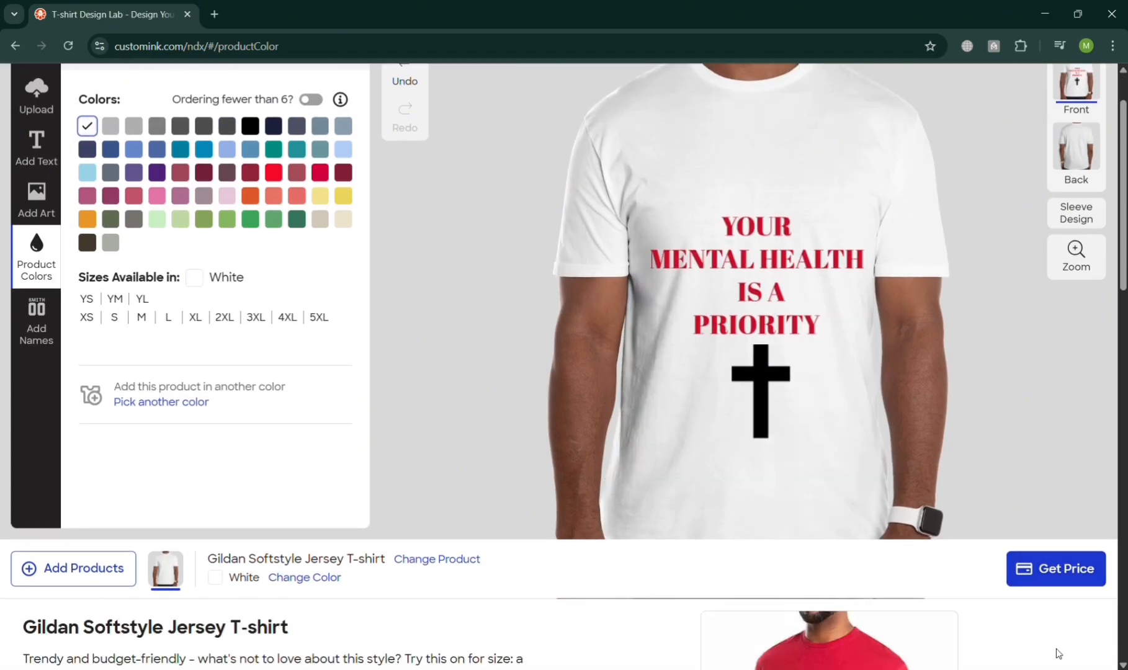
click(1065, 582)
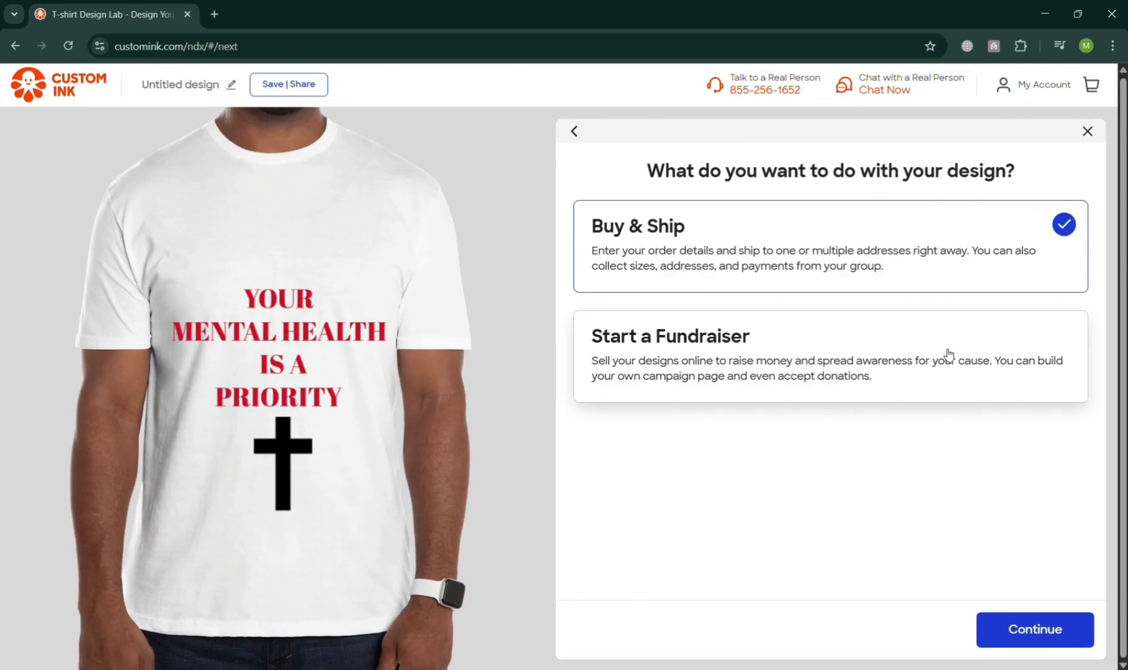
click(949, 355)
click(989, 247)
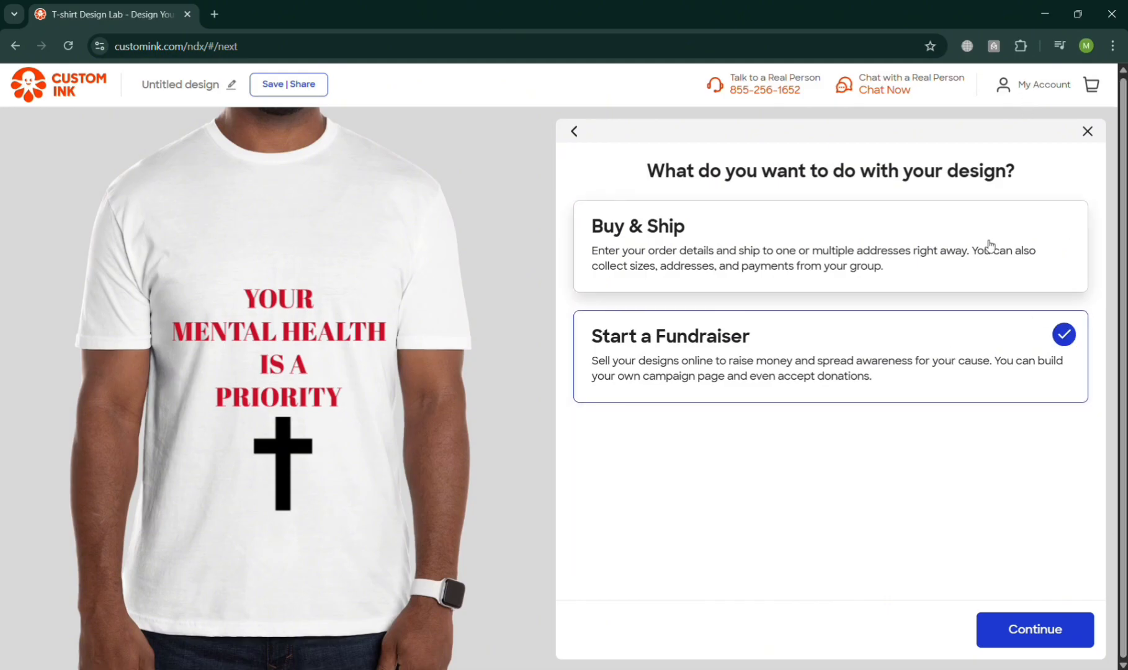
click(1085, 636)
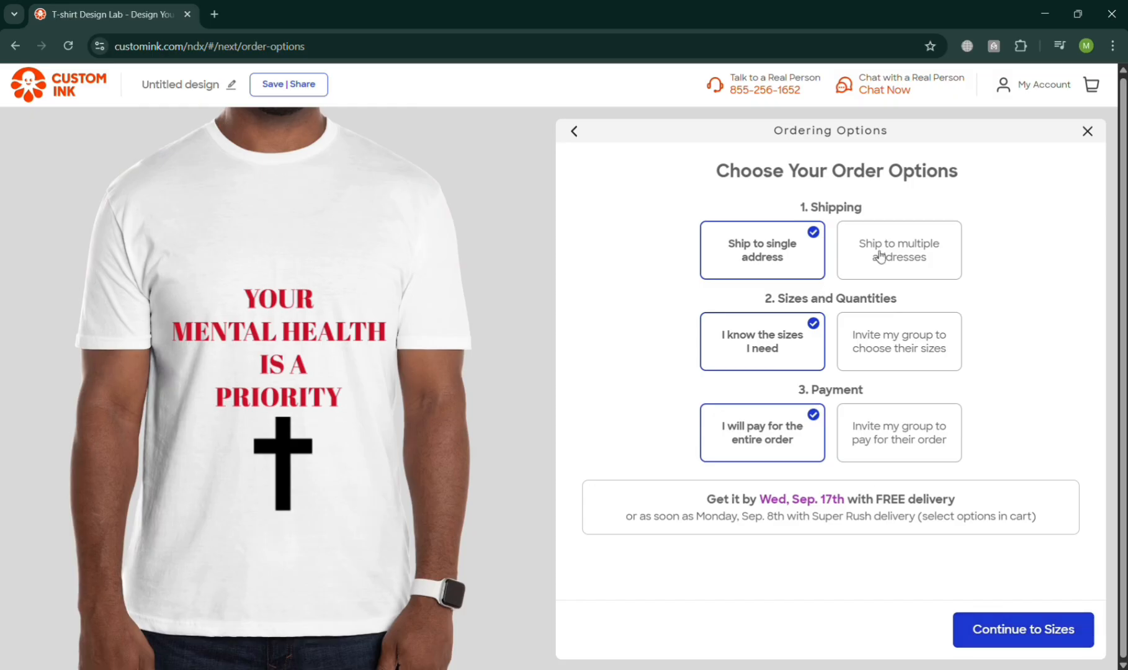
Keep shipping to a single address in the order options and continue to sizes.
click(915, 276)
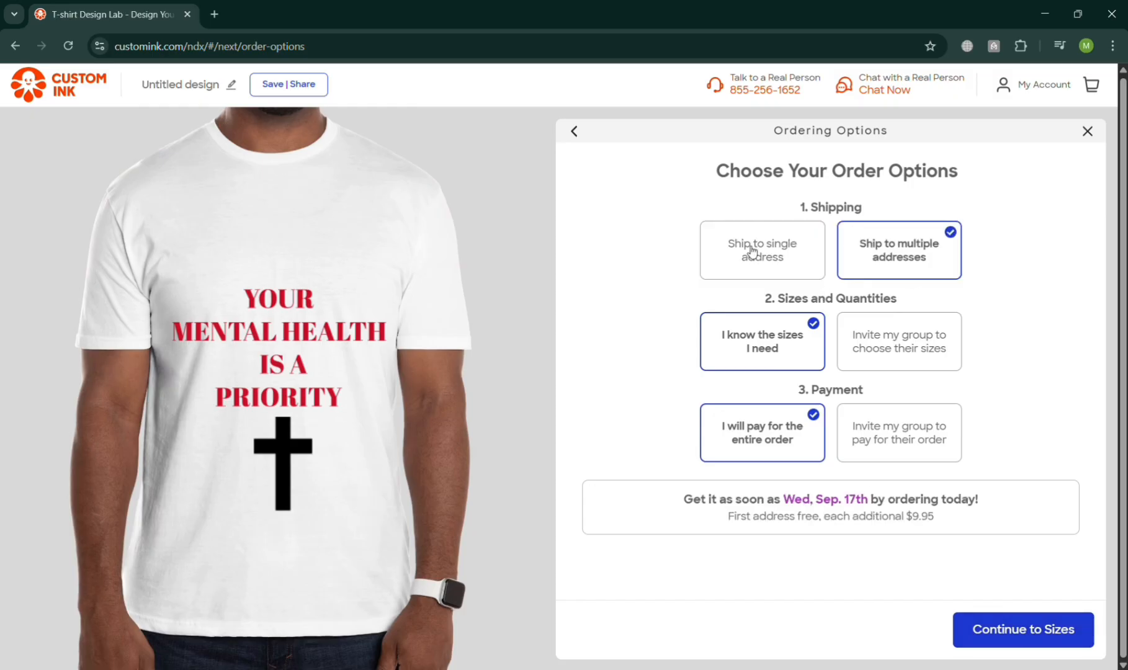
click(748, 245)
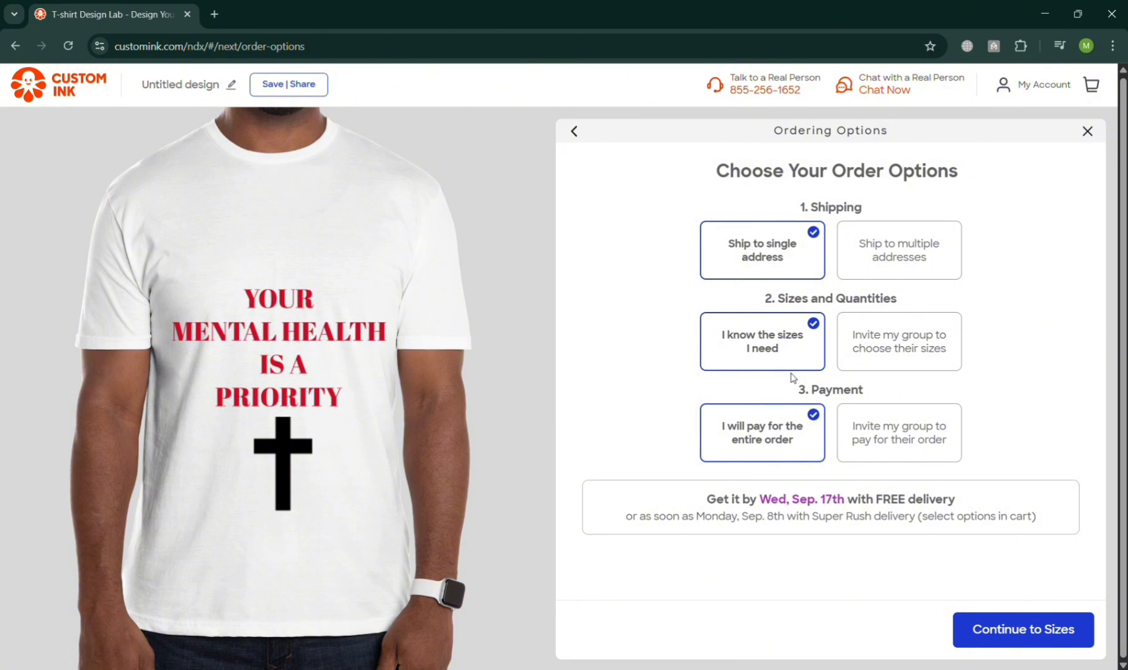
click(1020, 647)
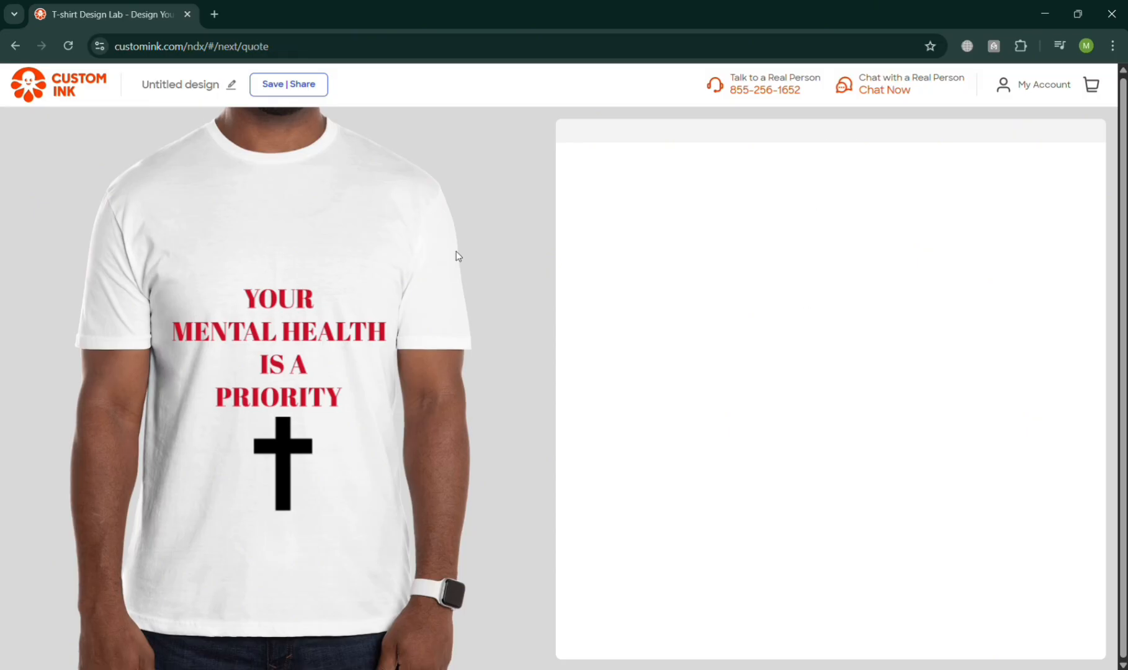
Enter adult size quantities for the white shirt: XS 5, S 6 and M 7.
click(845, 323)
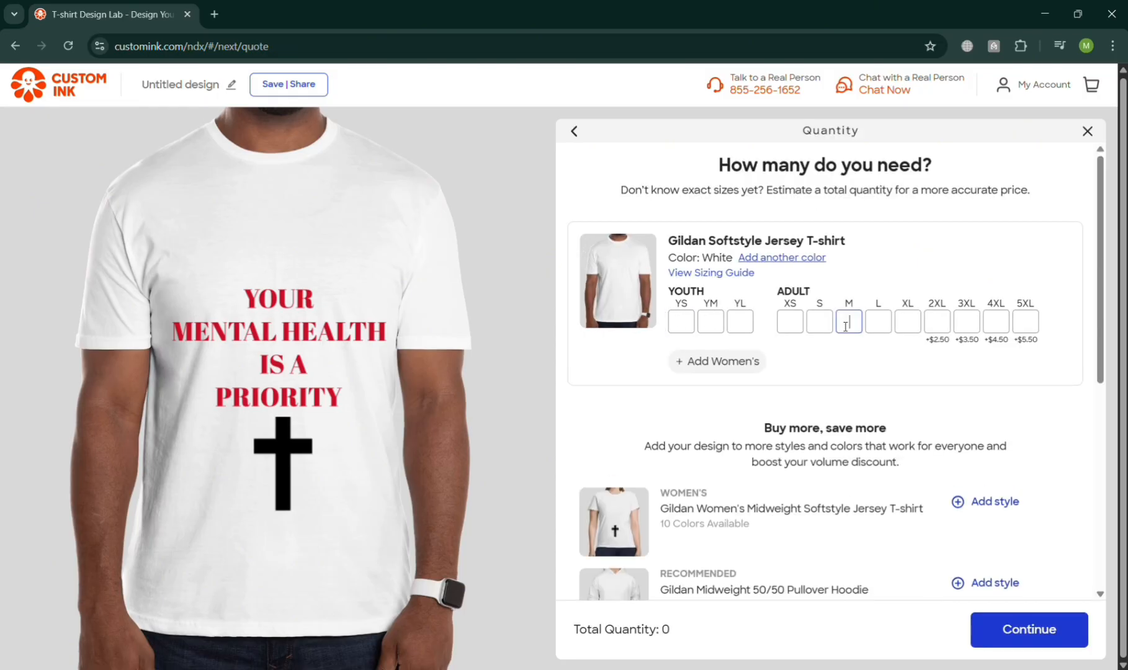
click(917, 330)
click(1004, 330)
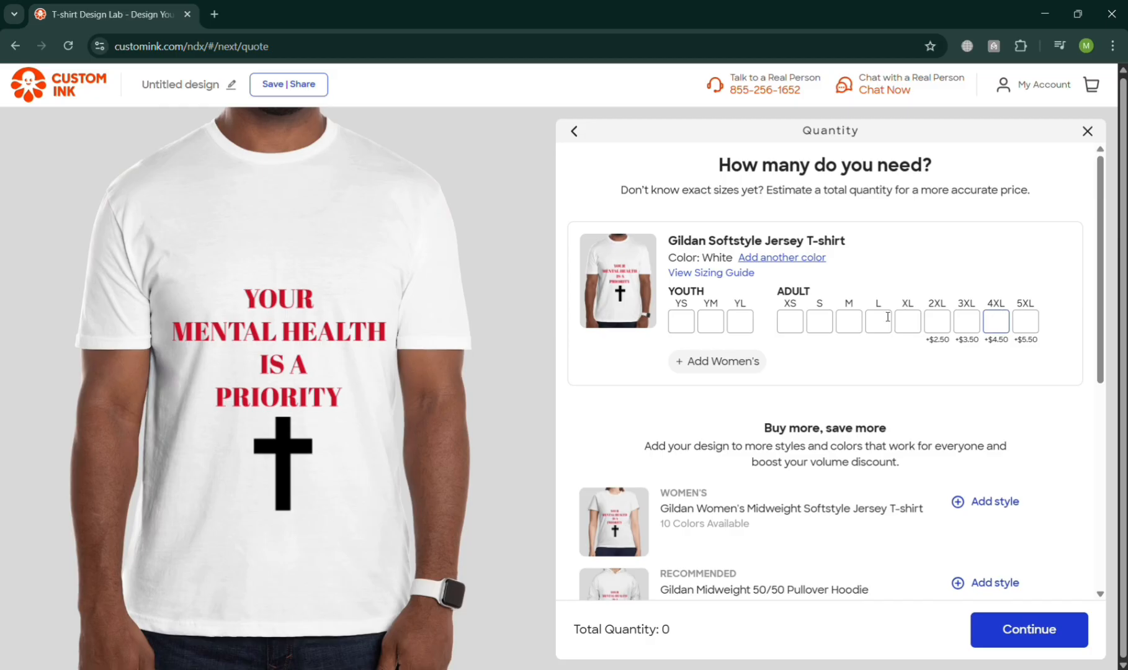
click(948, 331)
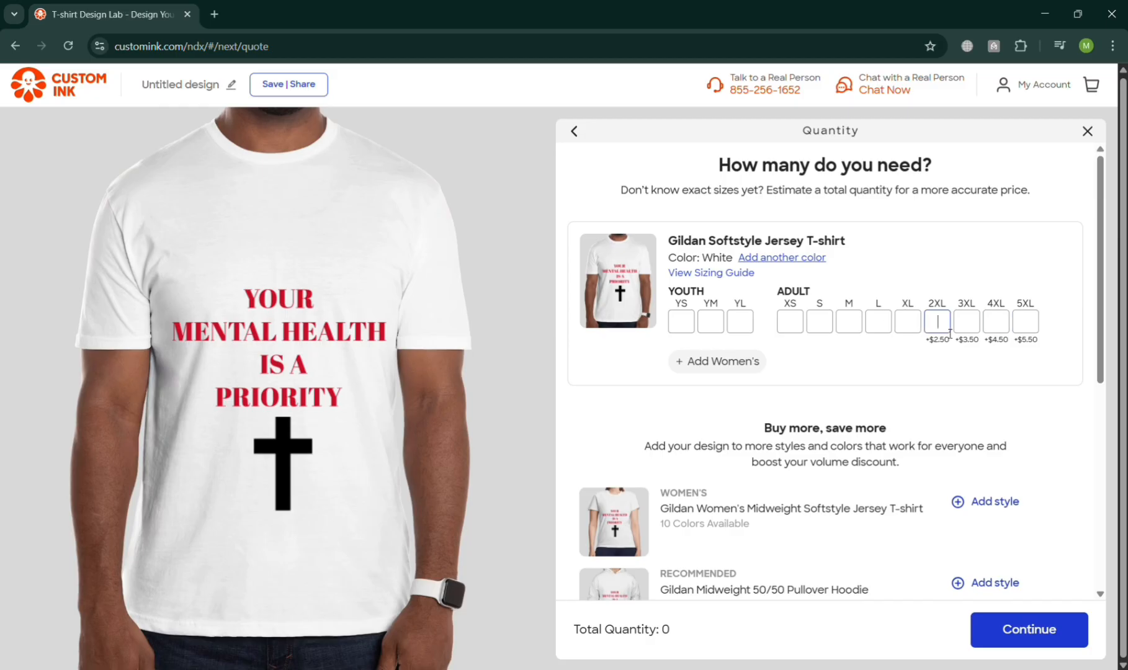
click(855, 323)
click(800, 330)
text(52)
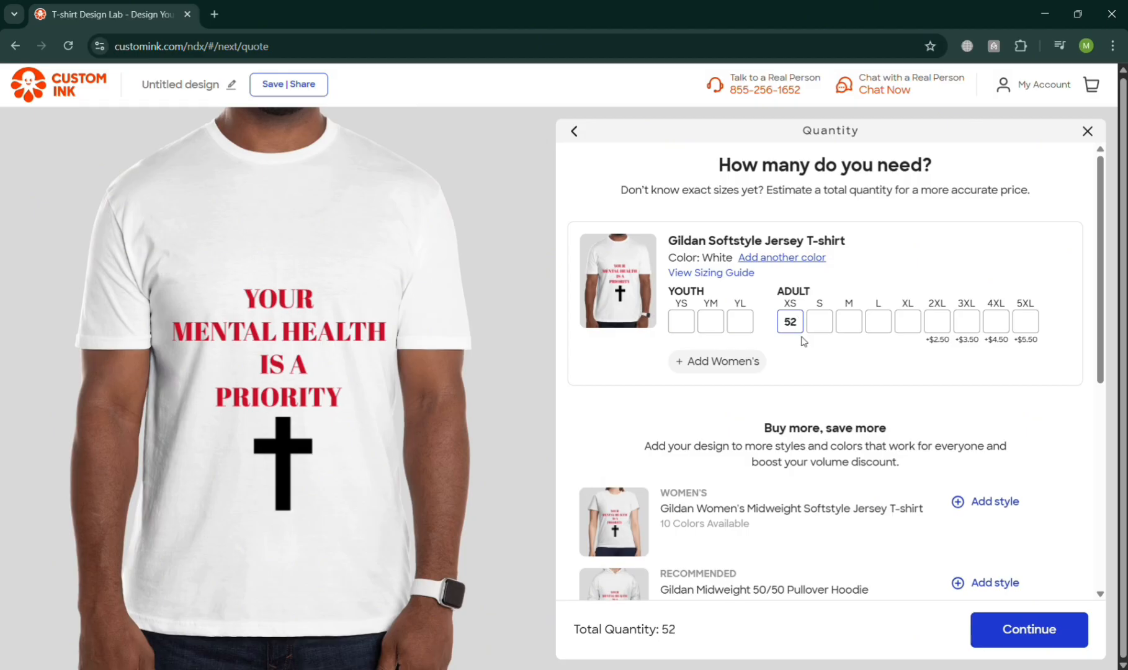
key(BackSpace)
click(831, 324)
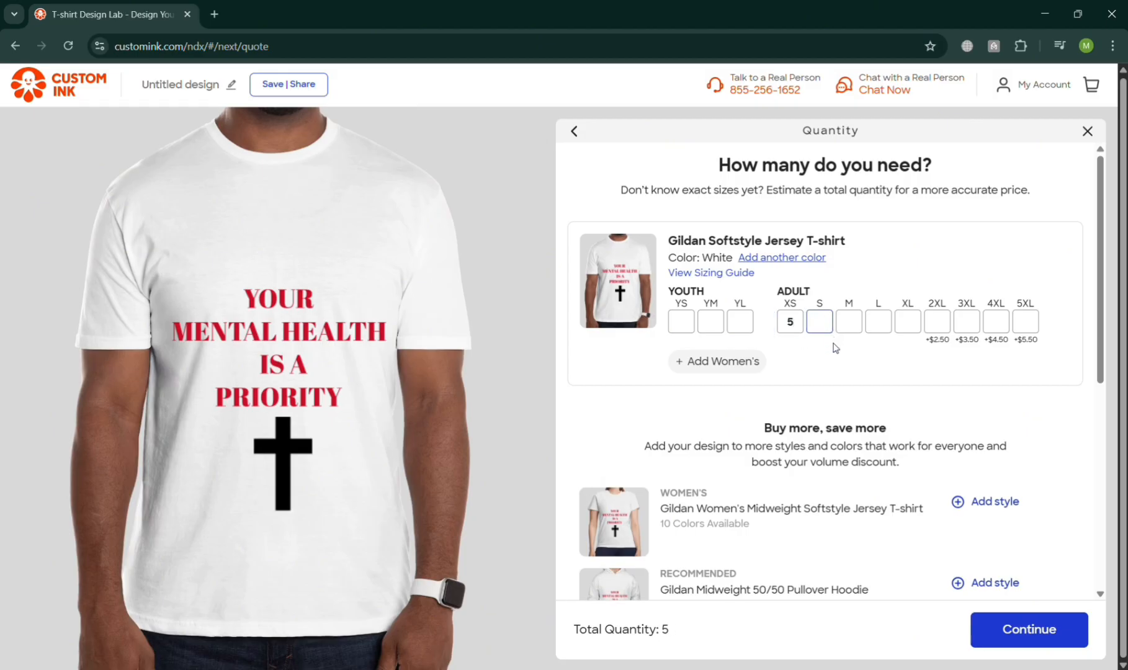
text(6)
key(Tab)
text(7)
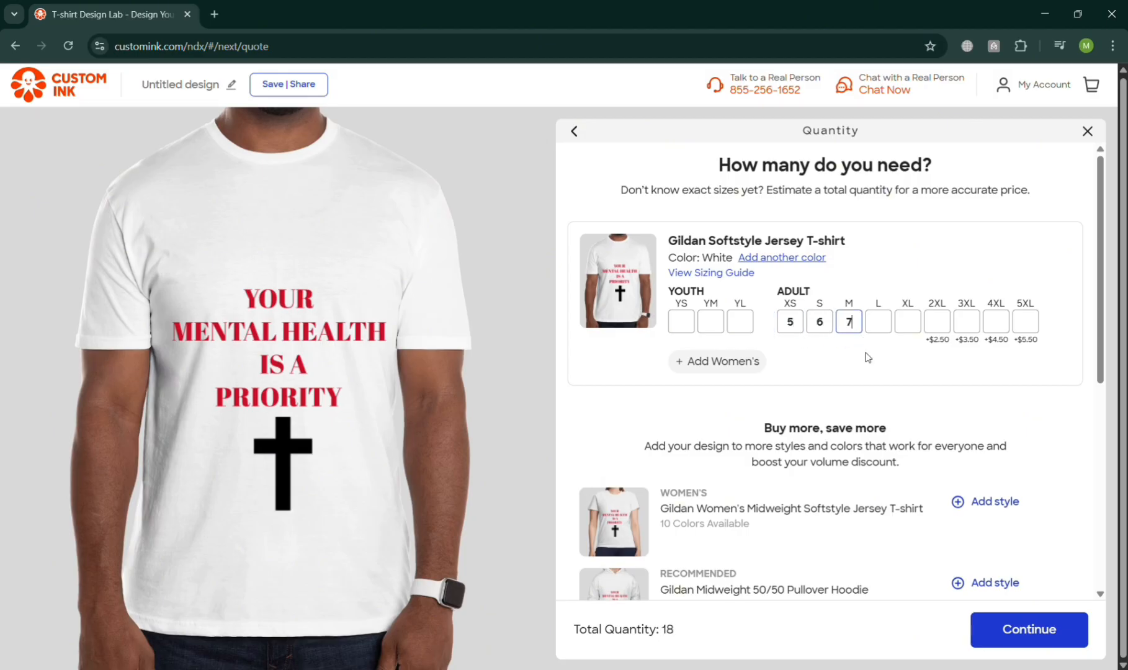
Set the L quantity to 9 and XL to 11, then continue to shipping.
click(889, 326)
text(9)
click(914, 326)
text(11)
scroll(765, 382, down, 2)
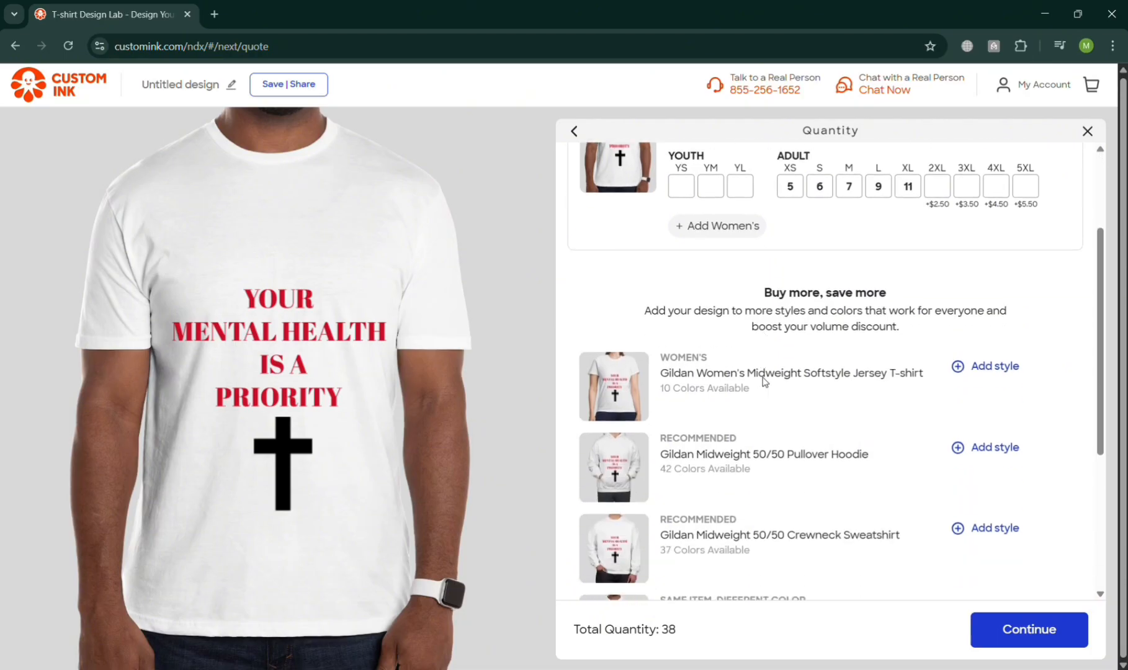
scroll(731, 416, down, 4)
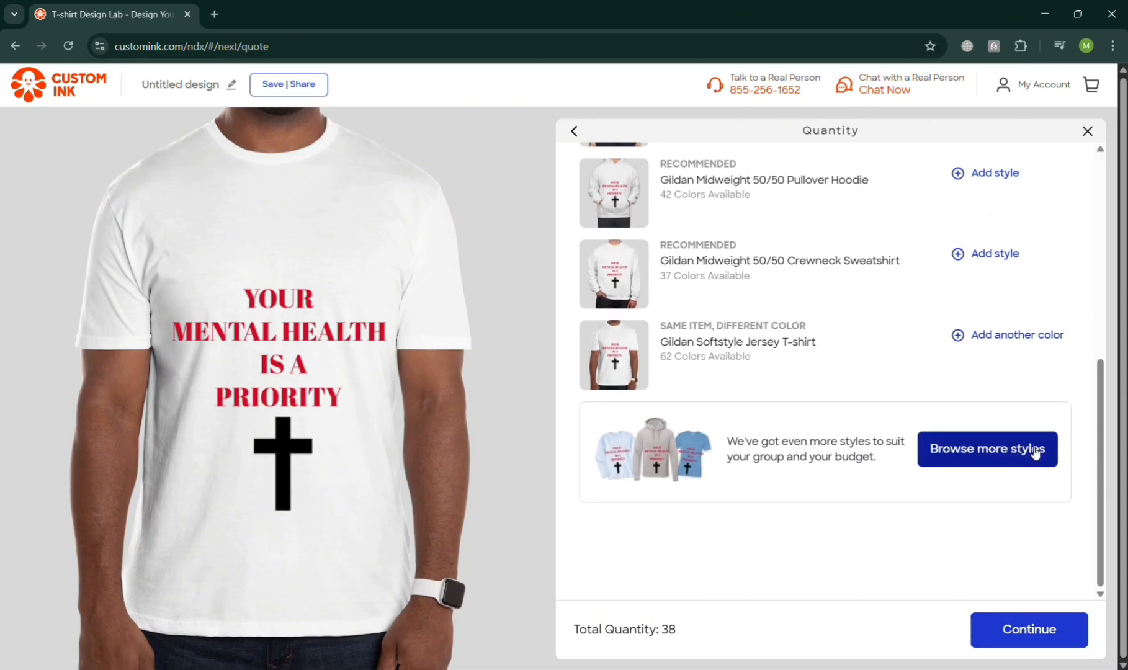
click(1019, 640)
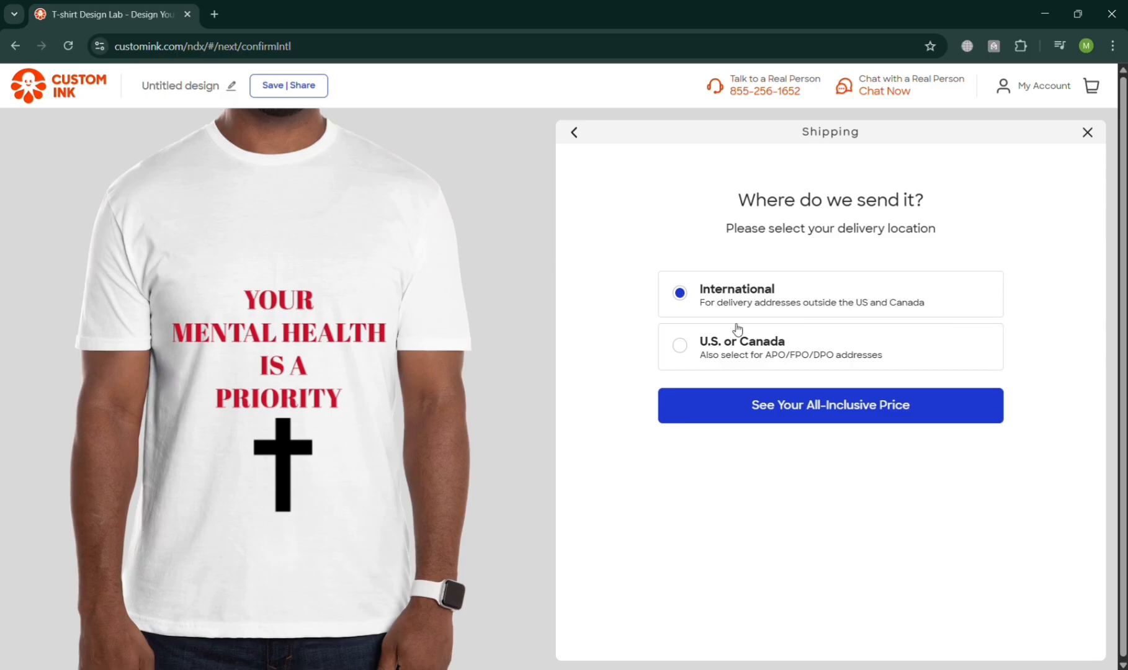
Try U.S. or Canada delivery and request the price with the ZIP code, then go back.
click(759, 338)
click(848, 410)
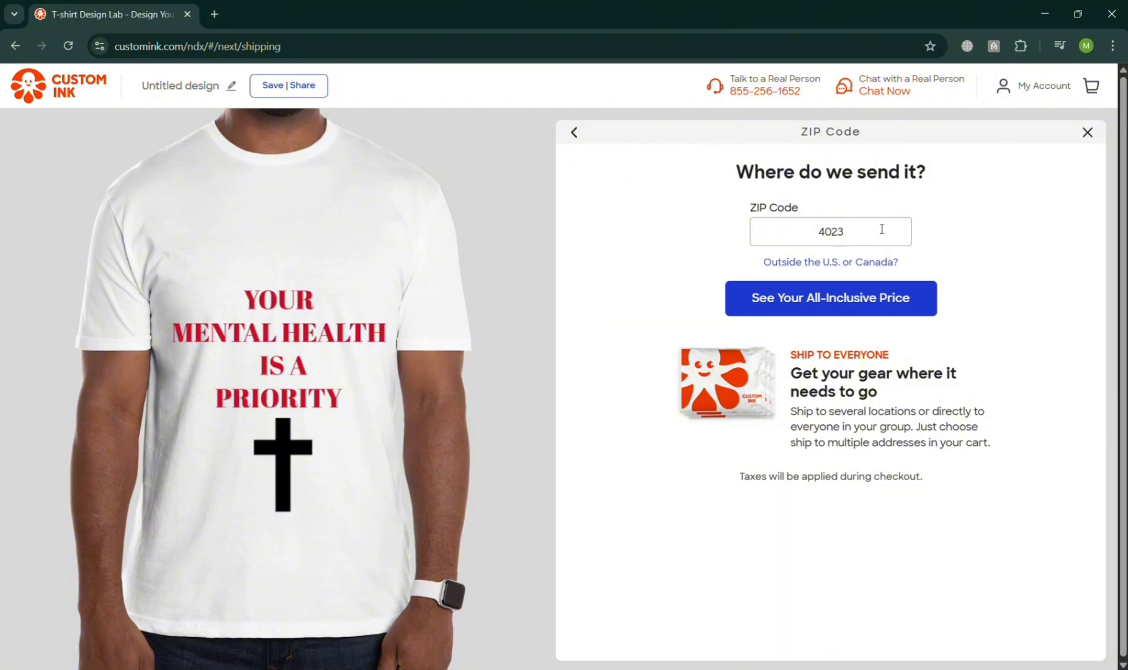
click(849, 300)
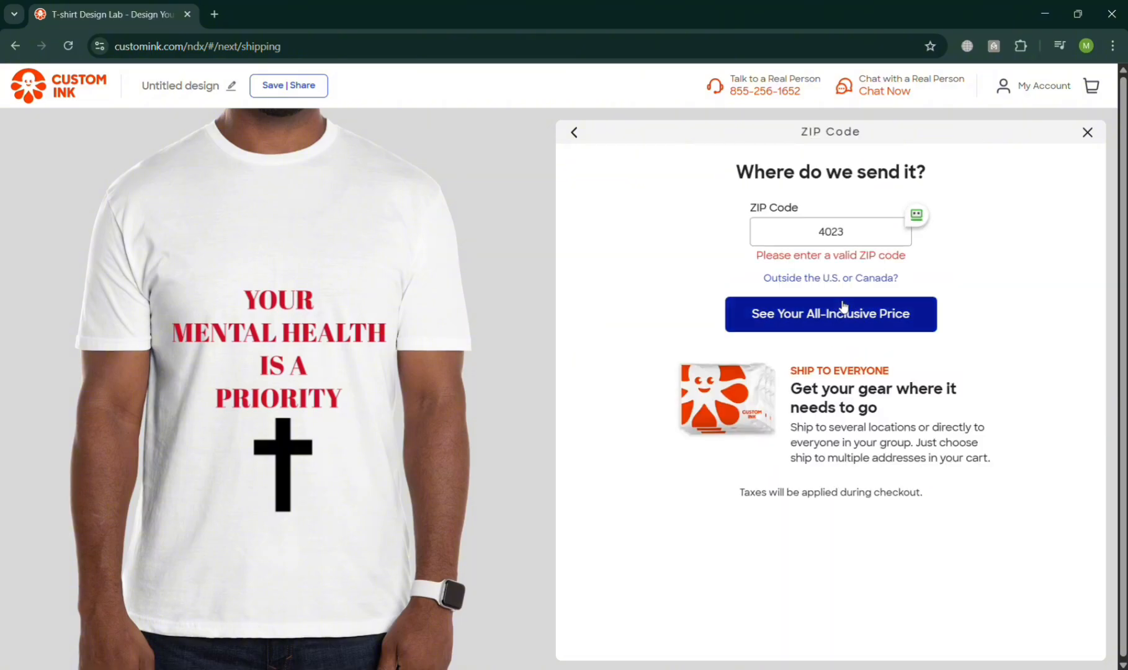
click(574, 132)
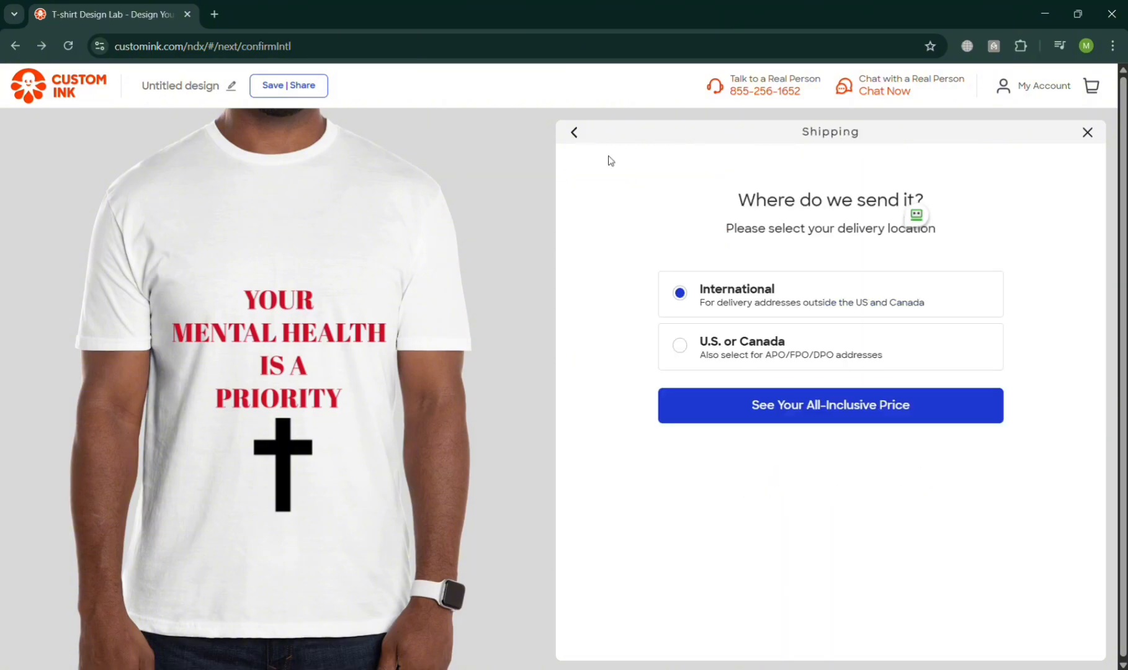
Get the all-inclusive price for International delivery and highlight the per-item and total price lines.
click(869, 412)
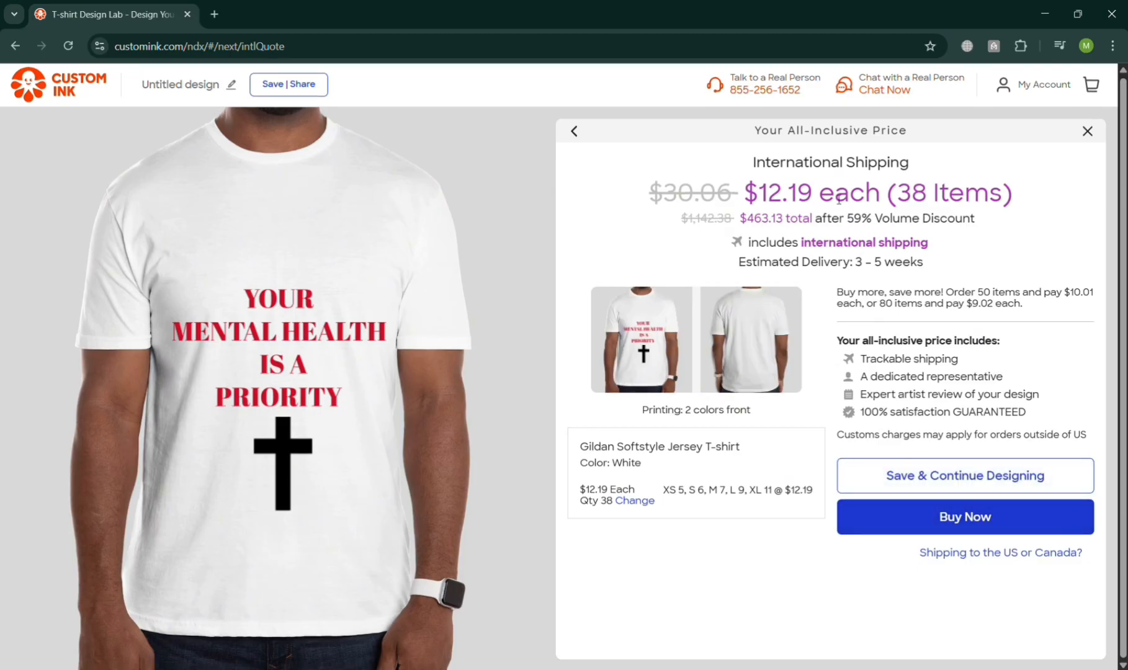
drag(745, 194, 1035, 209)
click(1048, 217)
drag(740, 219, 978, 222)
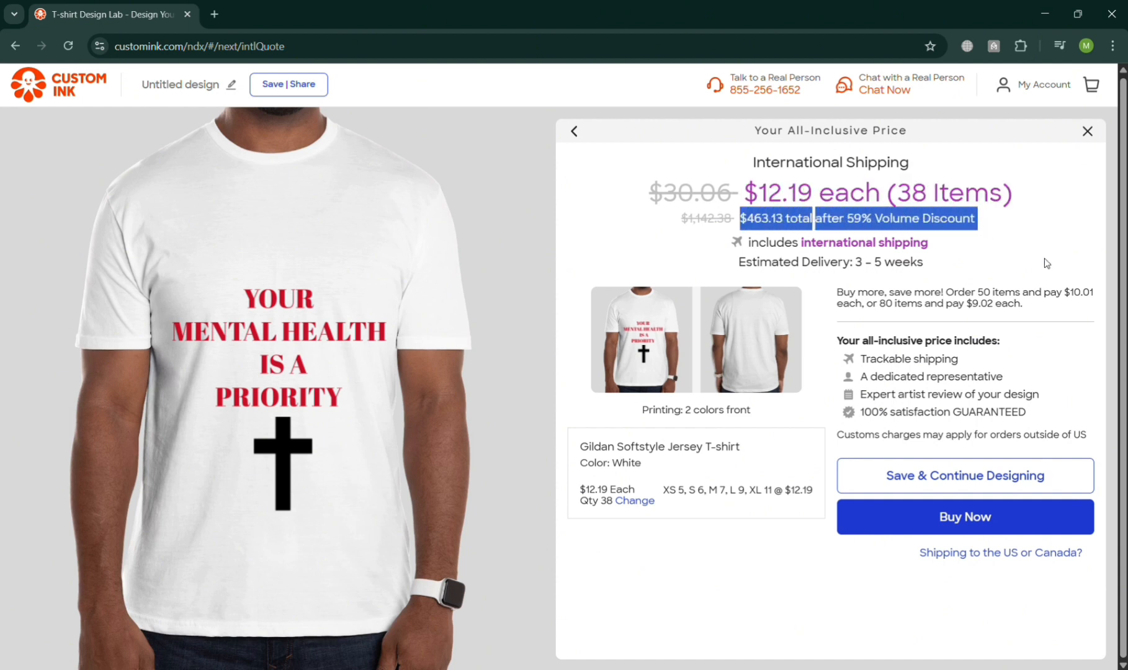
Choose Save & Continue Designing and save the design under the name health.
click(1054, 490)
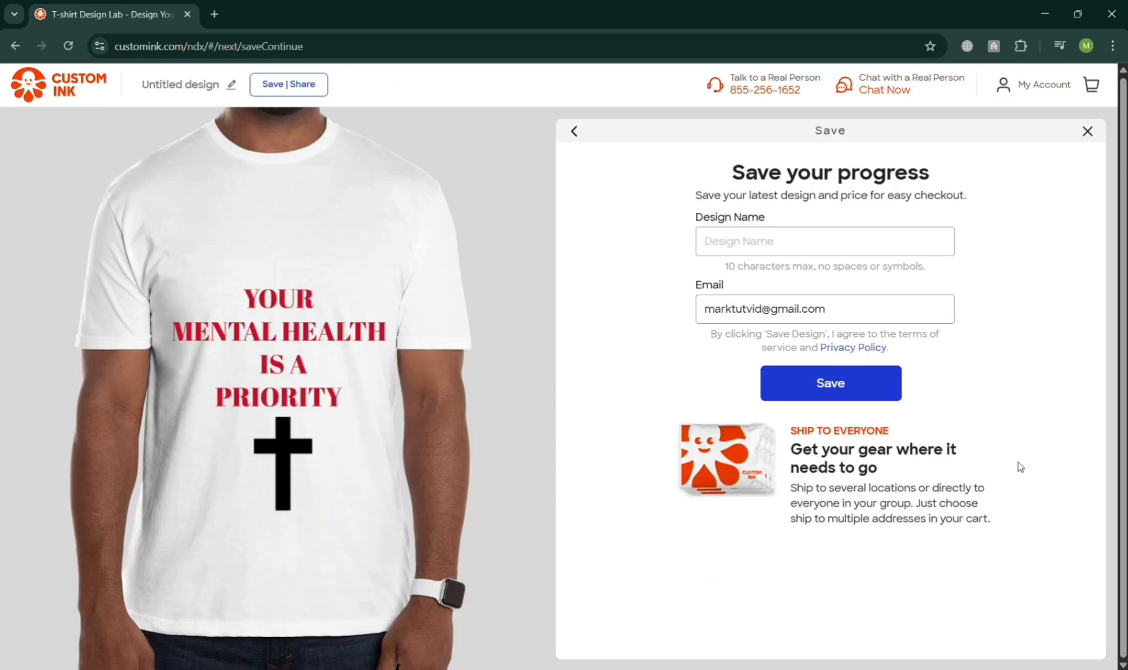
click(783, 240)
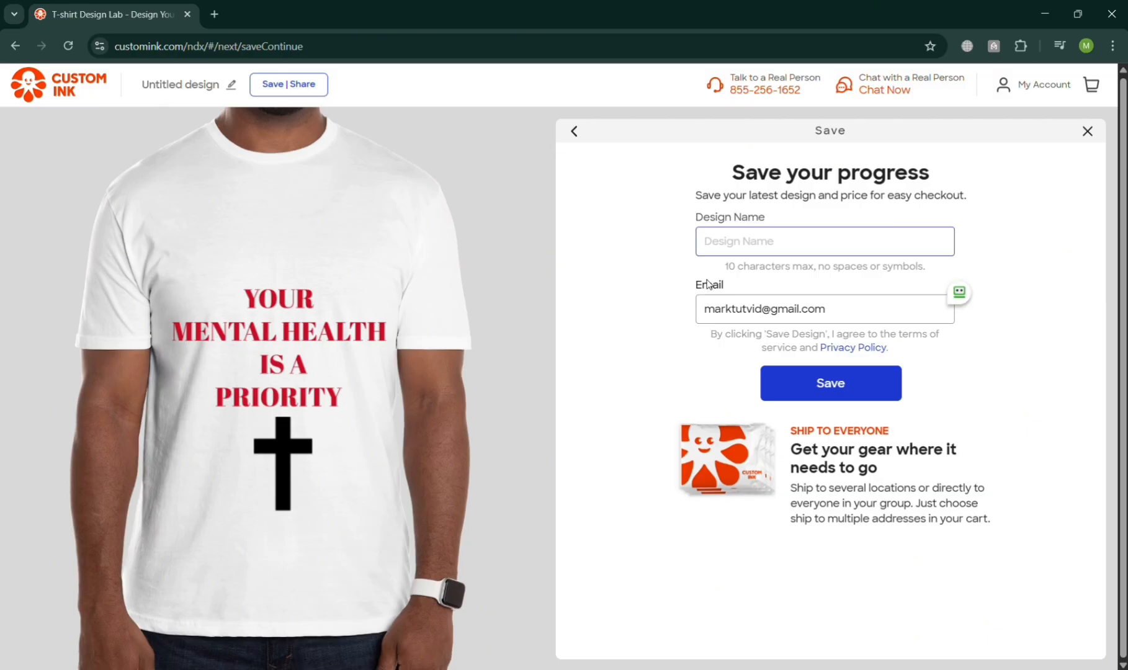
text(M)
key(BackSpace)
key(BackSpace)
key(BackSpace)
key(BackSpace)
key(BackSpace)
text(h)
click(830, 383)
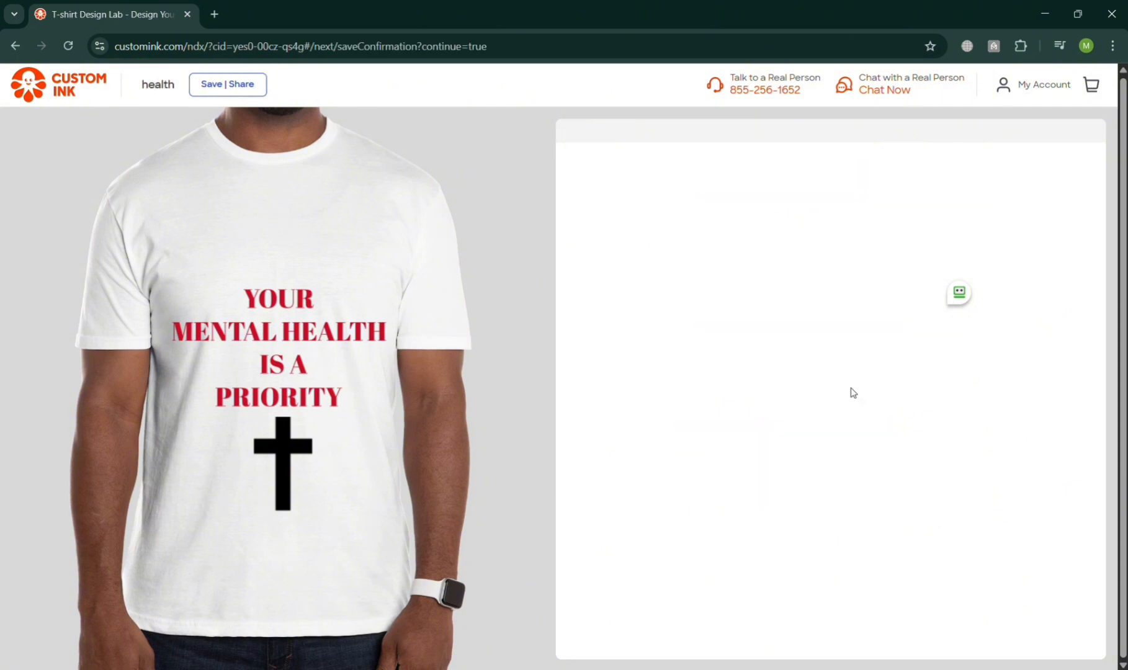
Save the design again, replacing health, and close the save dialog.
click(225, 84)
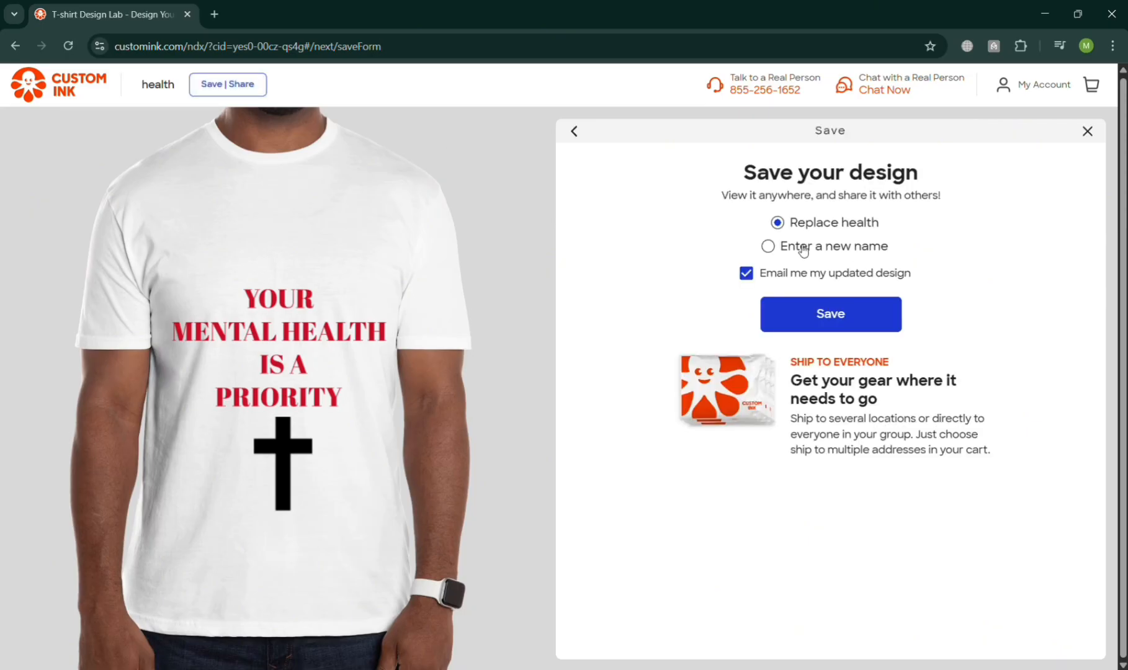
click(849, 330)
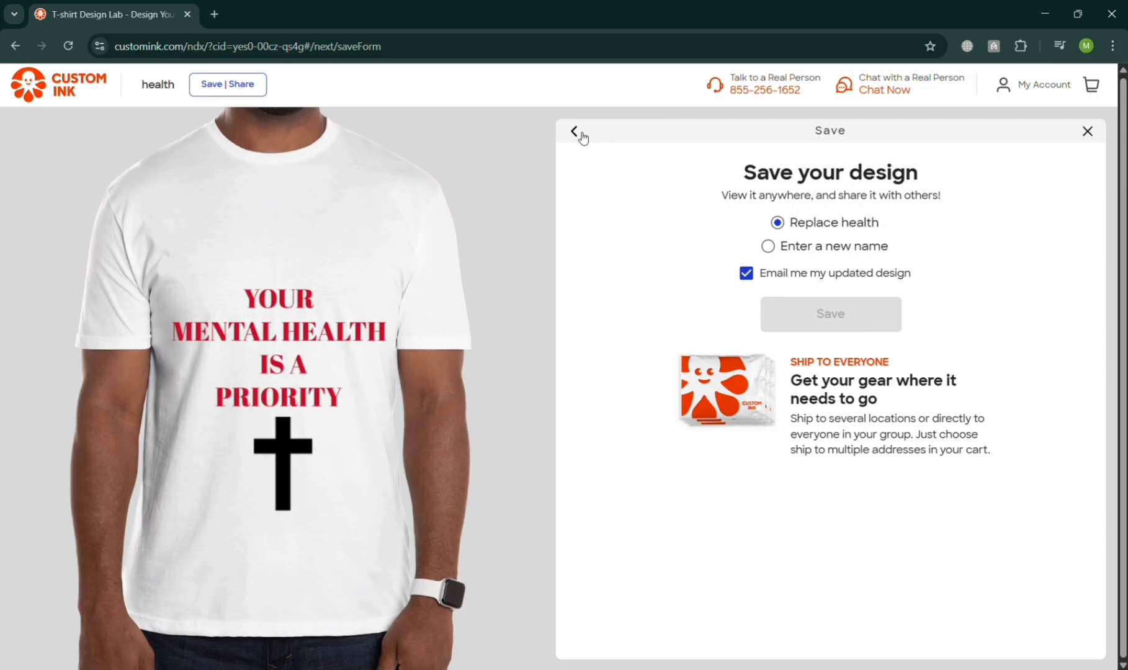
click(1088, 131)
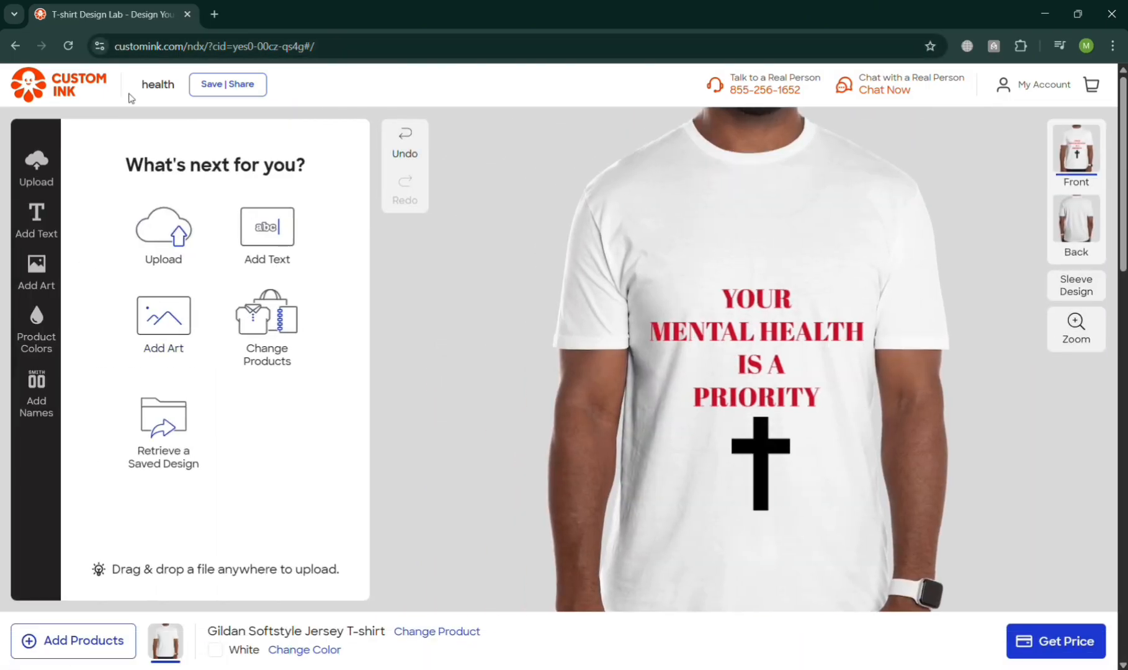
Review the shirt's size guide, shipping, more details and special print areas below the design.
scroll(1080, 592, down, 6)
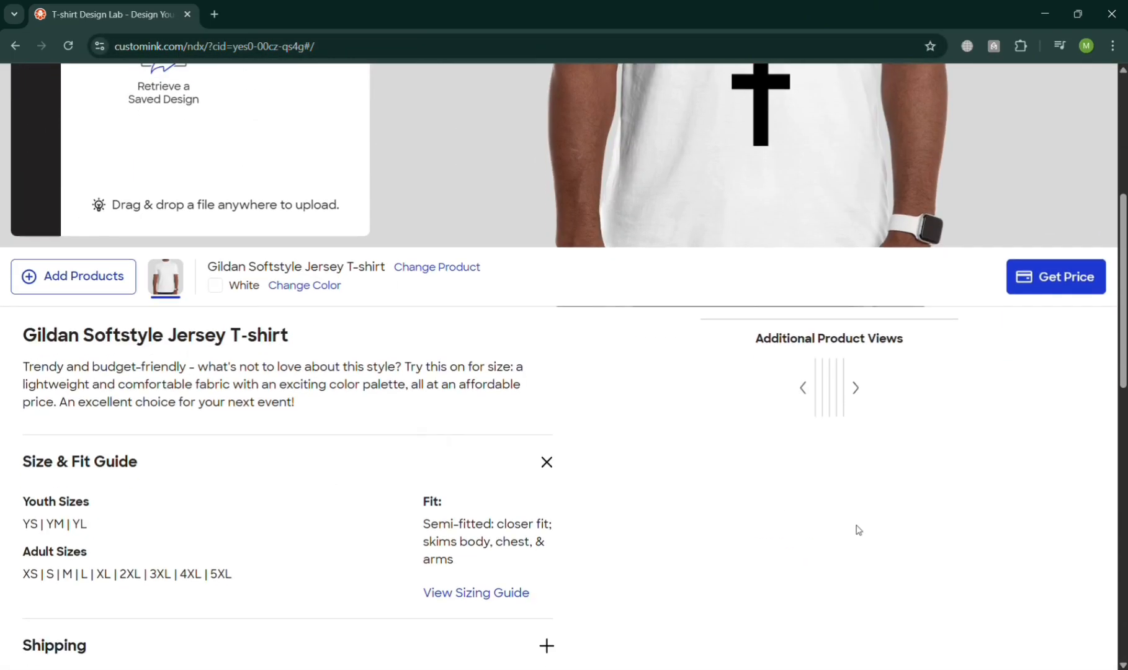
scroll(640, 290, down, 5)
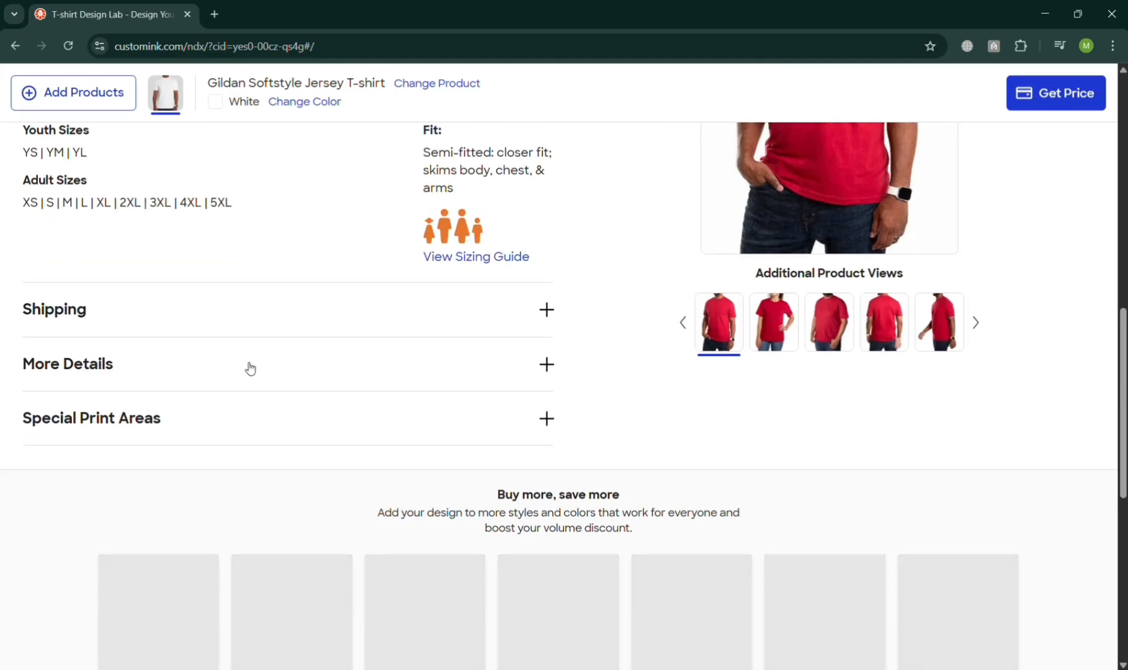
scroll(187, 384, up, 2)
click(418, 457)
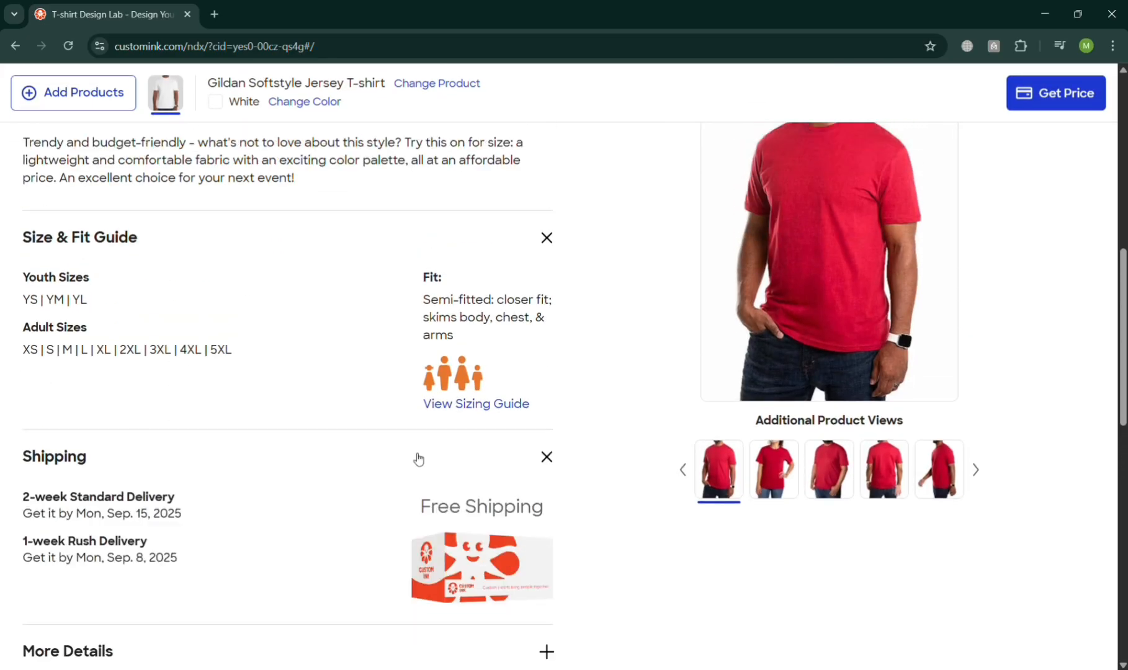
scroll(372, 464, down, 3)
scroll(108, 352, down, 3)
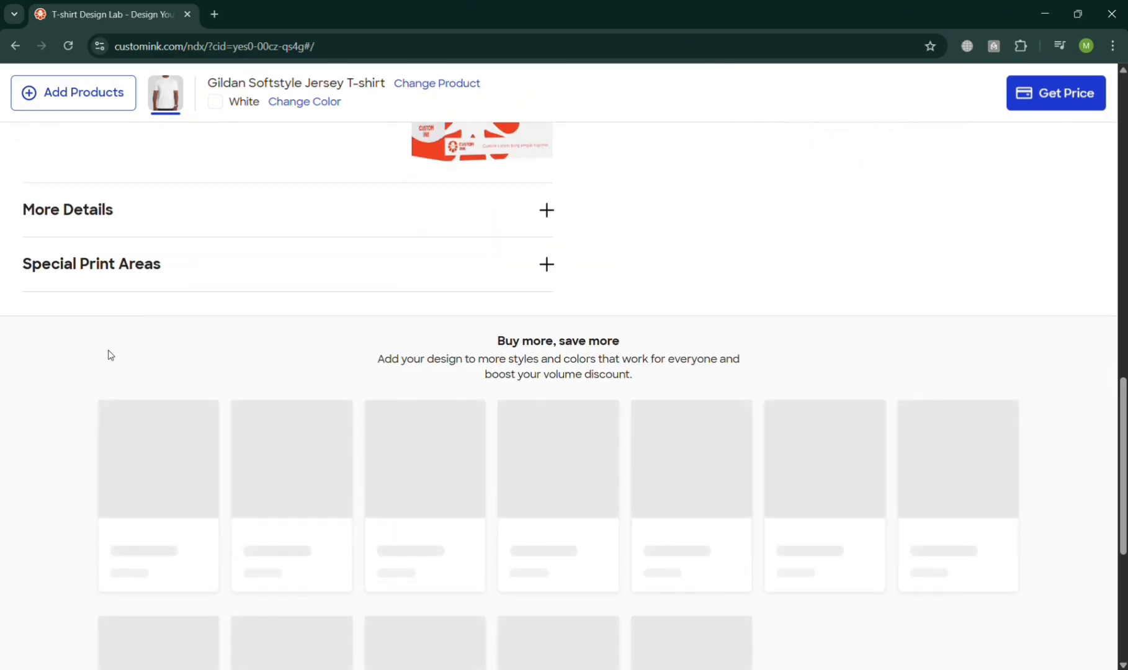
click(108, 211)
scroll(152, 353, down, 4)
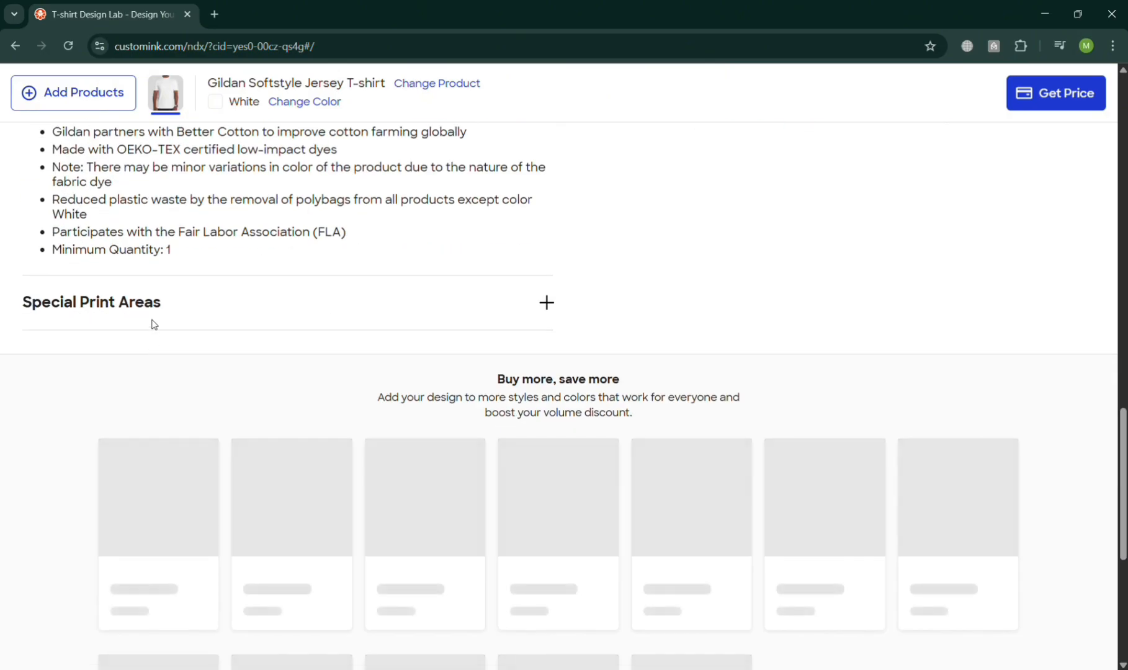
click(178, 306)
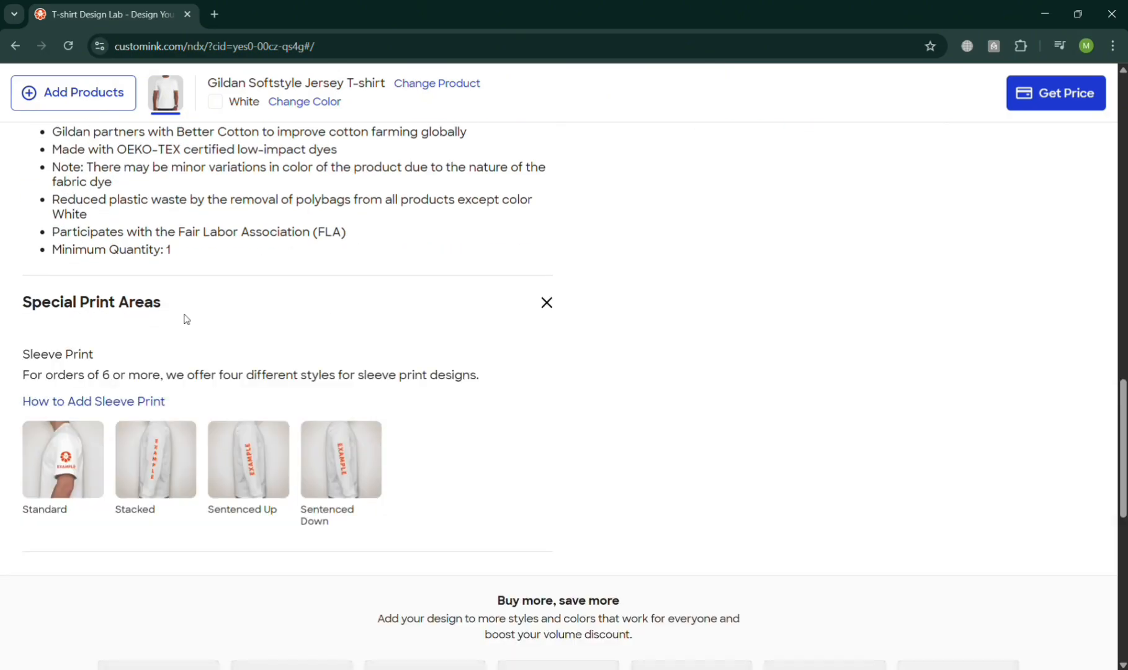
scroll(216, 358, up, 15)
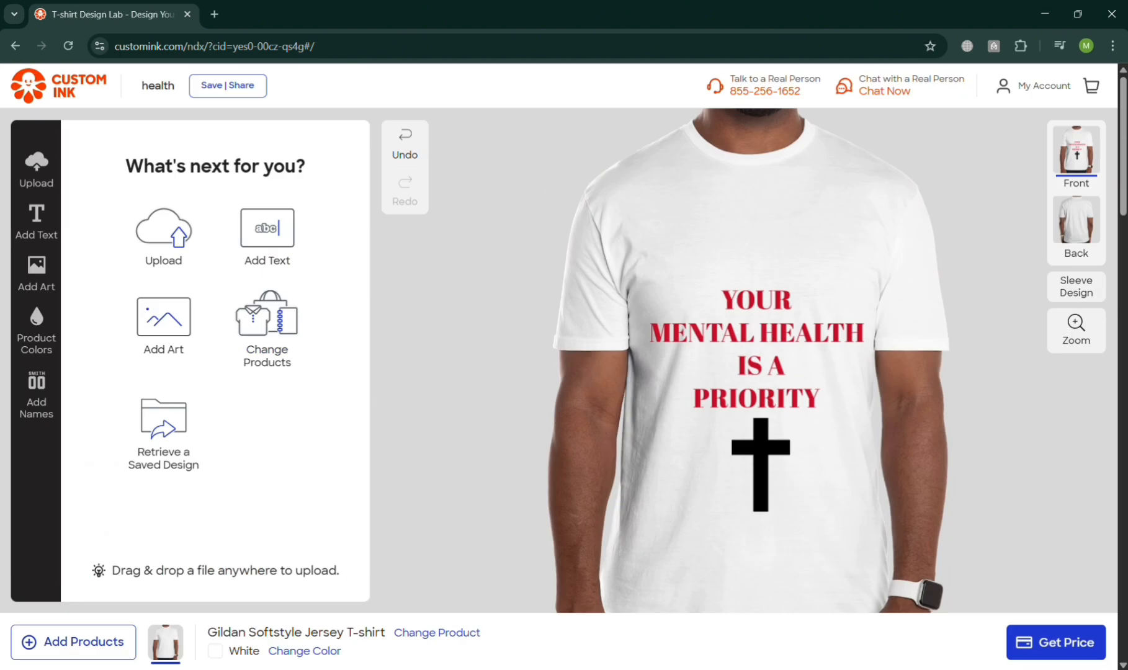
Request the price again and open Order History from the account menu on the Custom Ink homepage.
click(1058, 651)
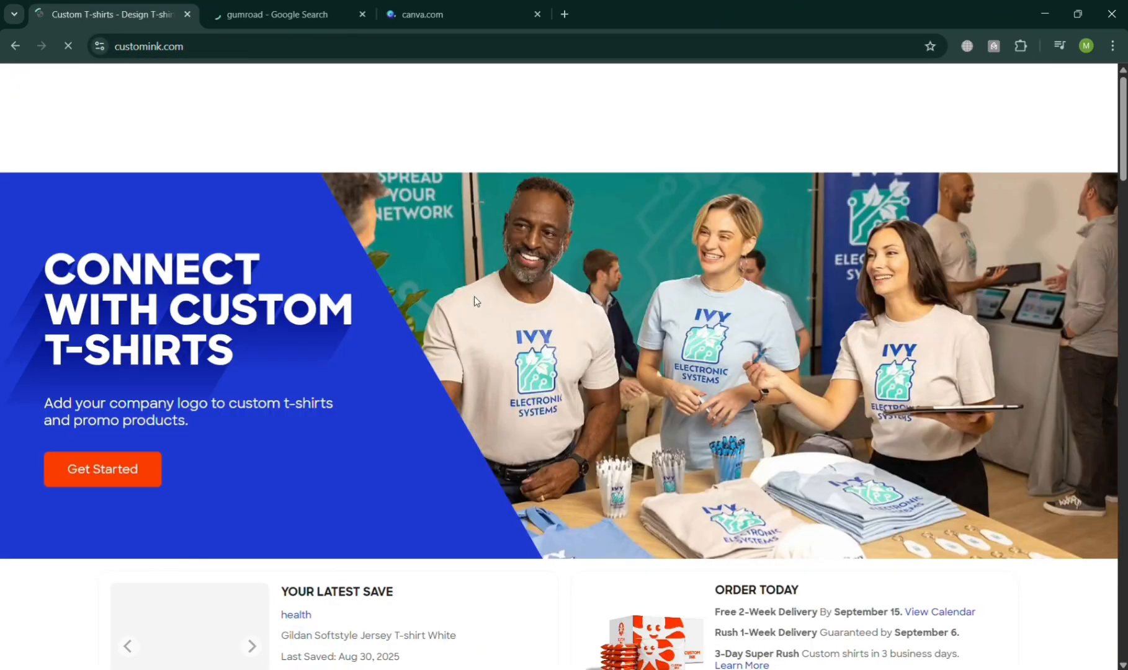
scroll(494, 335, down, 9)
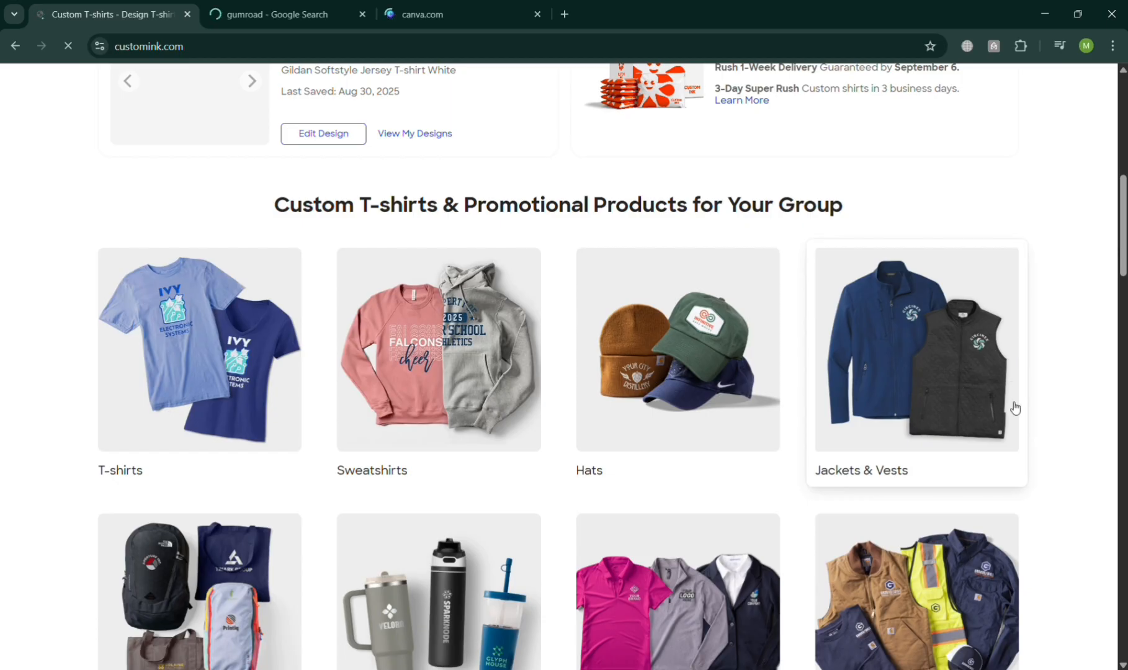
scroll(909, 350, down, 5)
scroll(637, 538, up, 14)
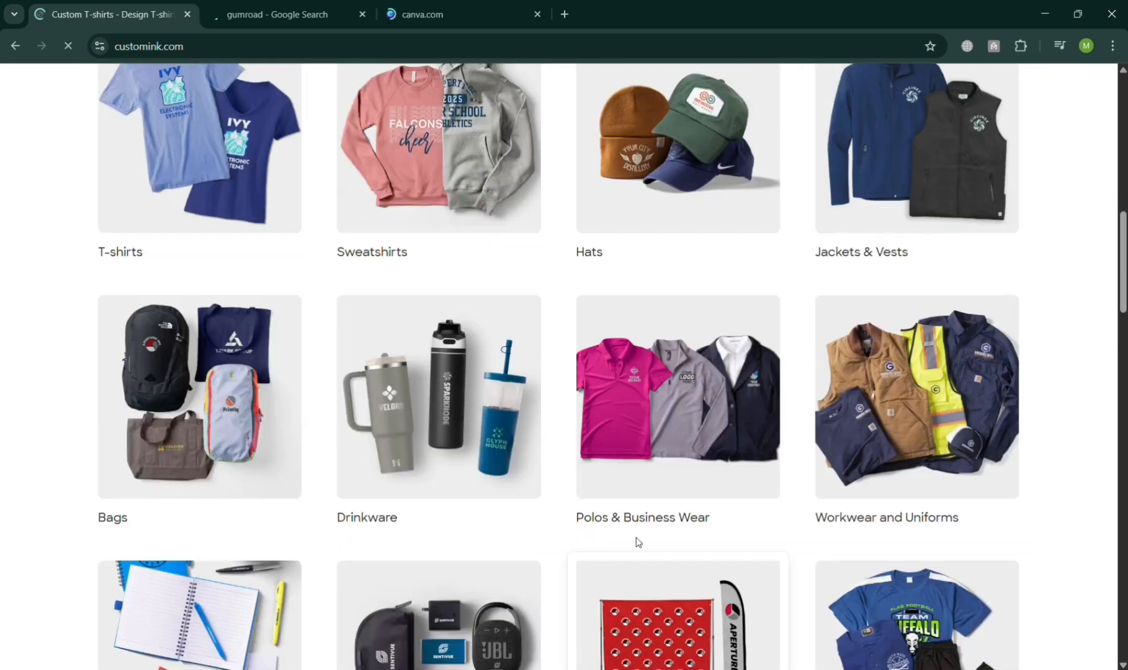
mouse_move(967, 181)
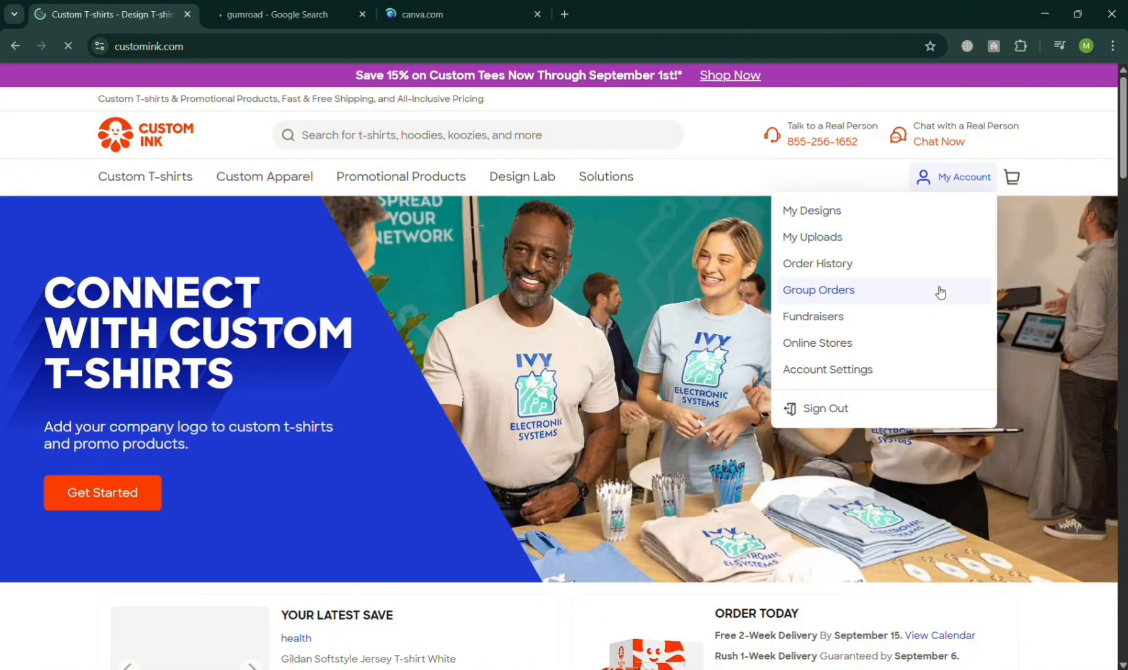
click(947, 265)
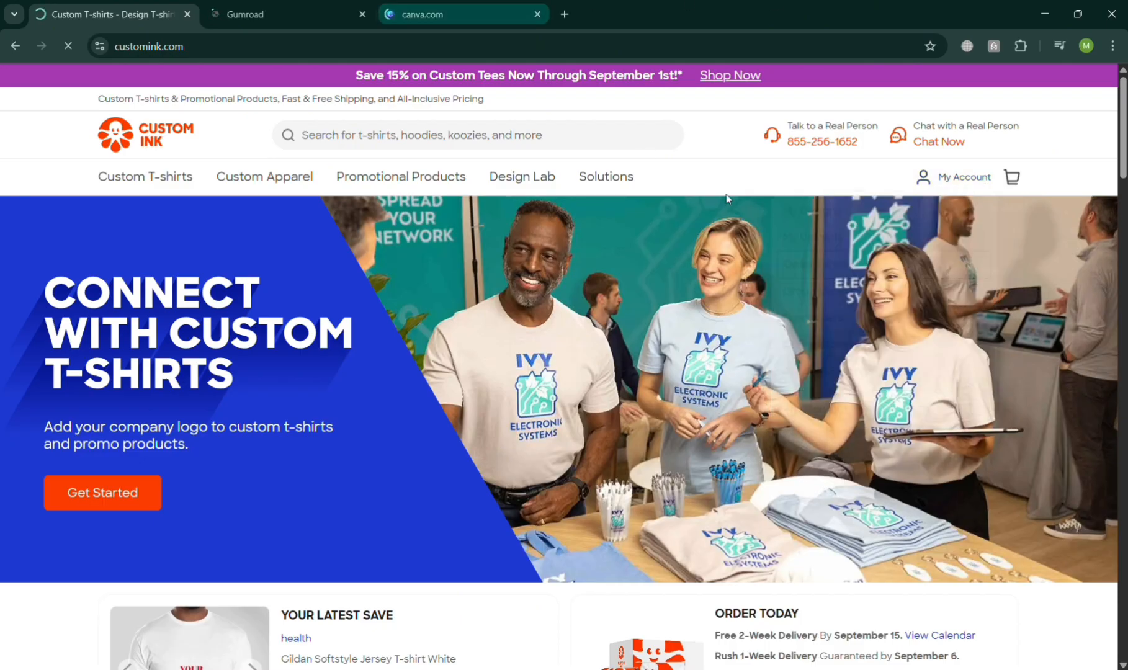
Switch to the Gumroad tab and browse its featured products.
click(261, 5)
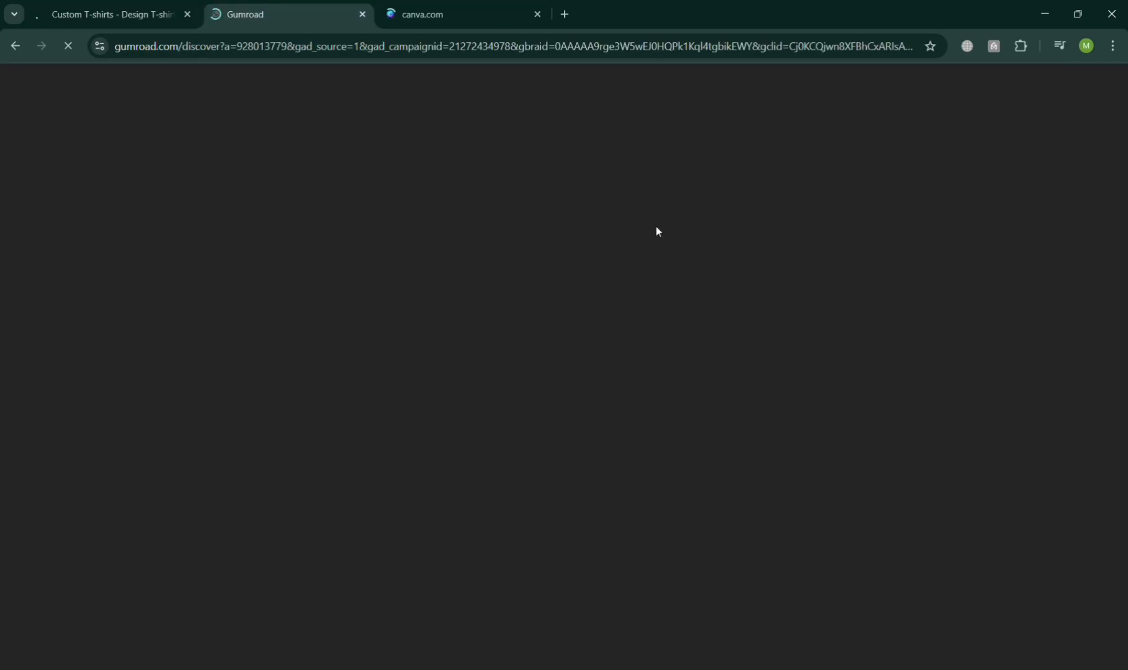
scroll(748, 293, down, 8)
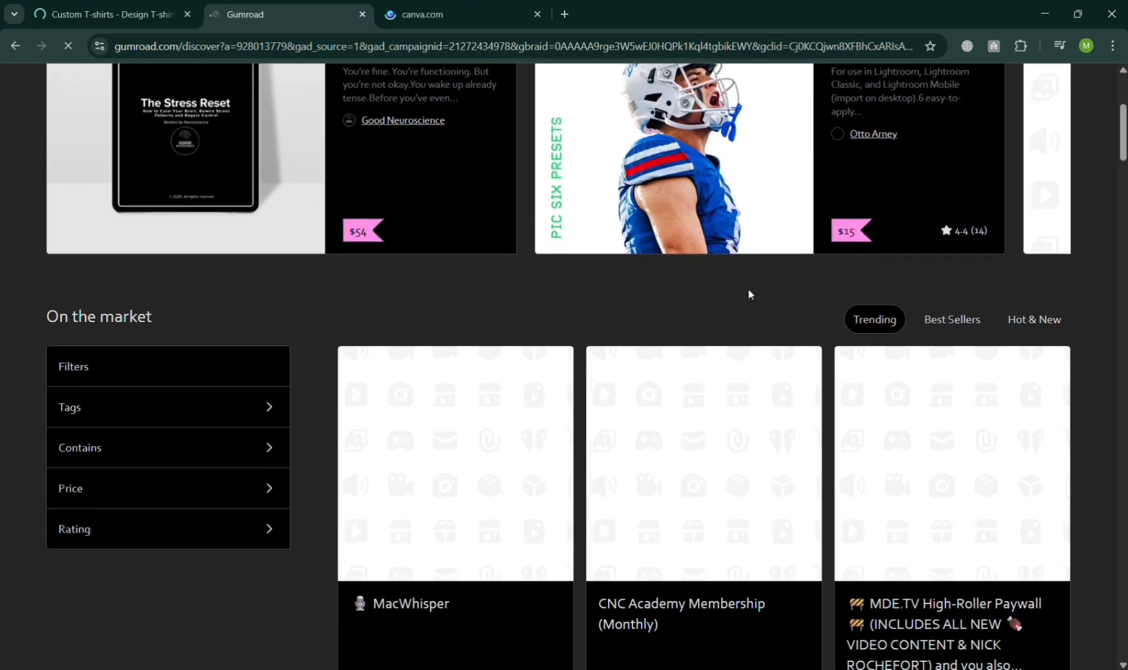
scroll(752, 301, down, 2)
scroll(752, 300, up, 9)
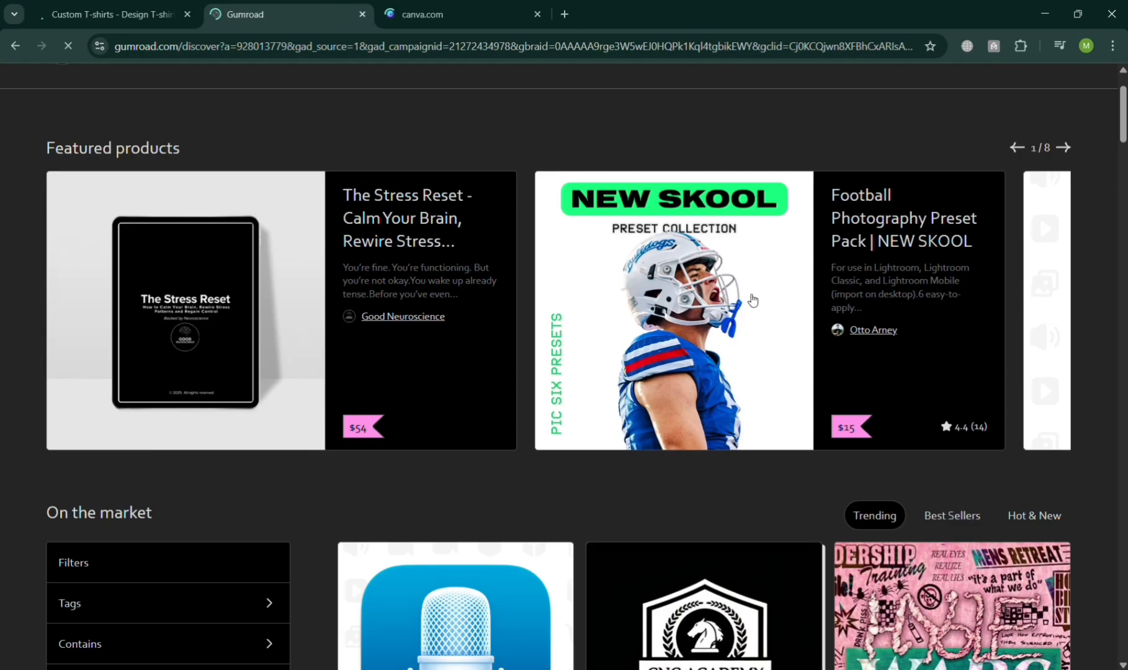
scroll(750, 300, down, 10)
scroll(749, 417, up, 5)
scroll(749, 417, up, 5)
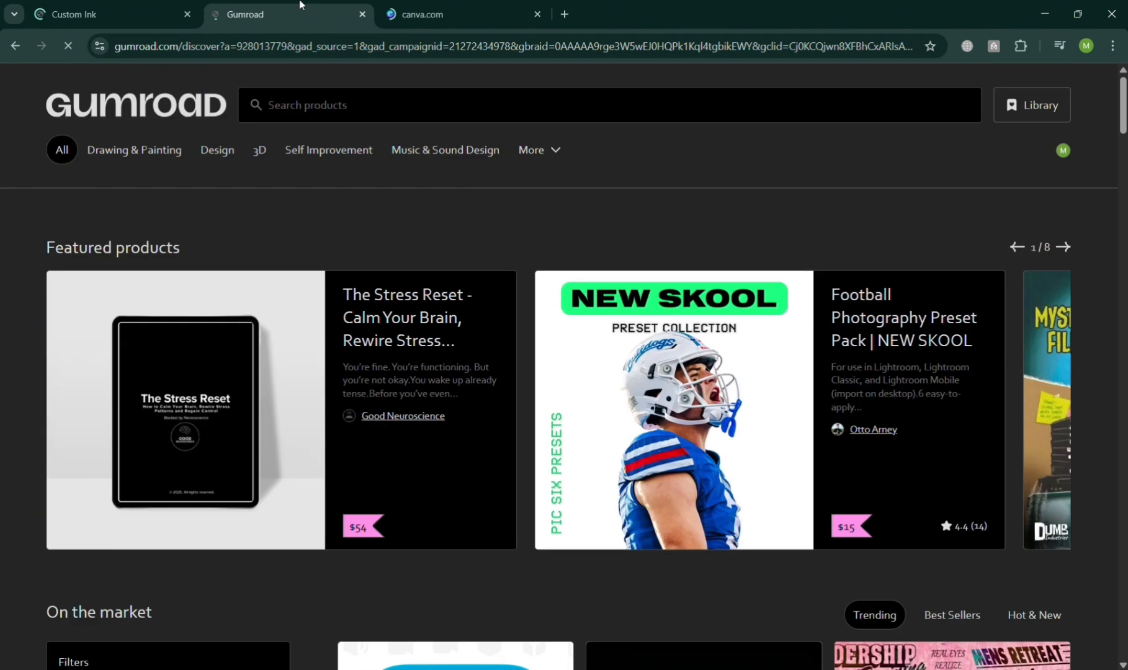
Return to the Custom Ink tab and scroll the Order History page.
click(403, 7)
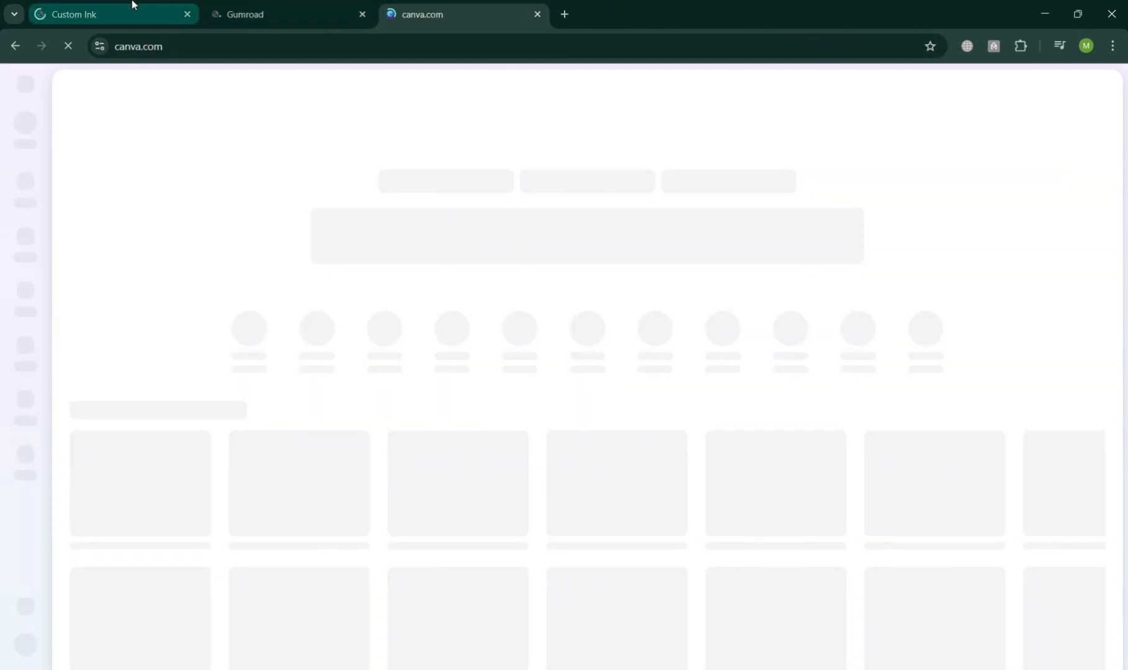
click(89, 8)
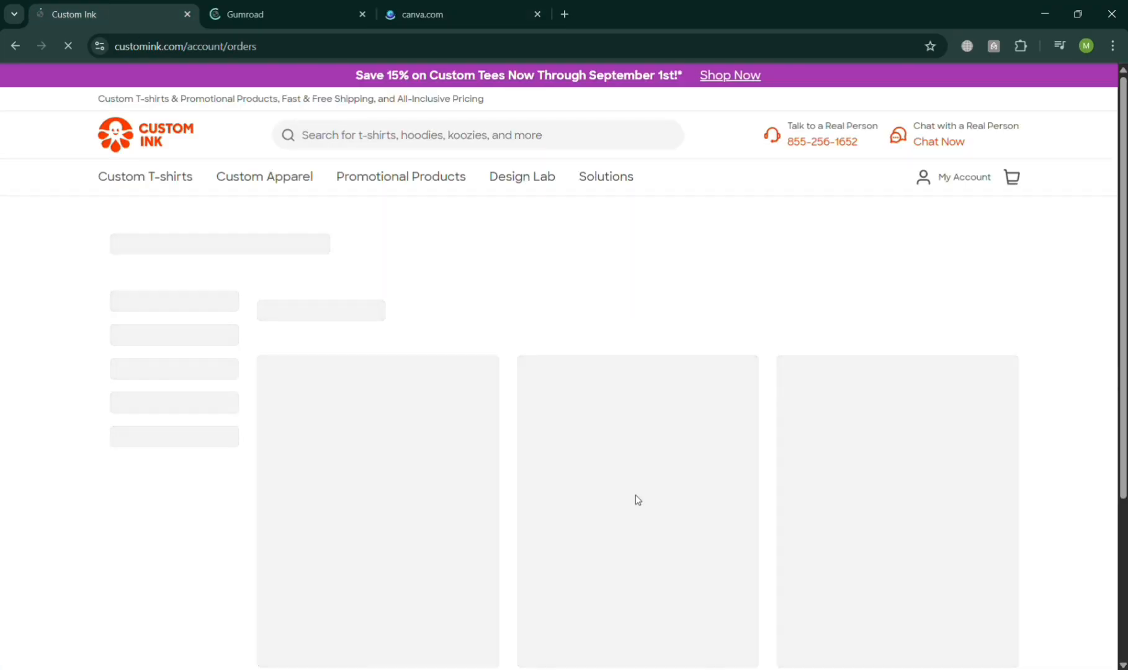
scroll(632, 496, down, 4)
drag(1123, 459, 1123, 299)
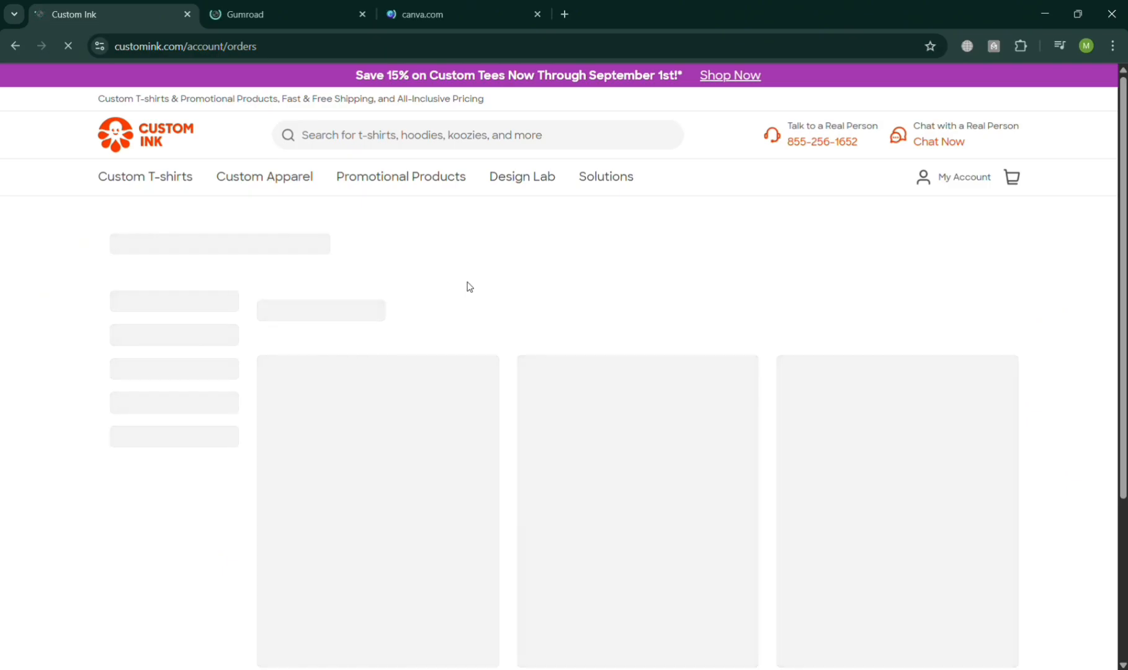